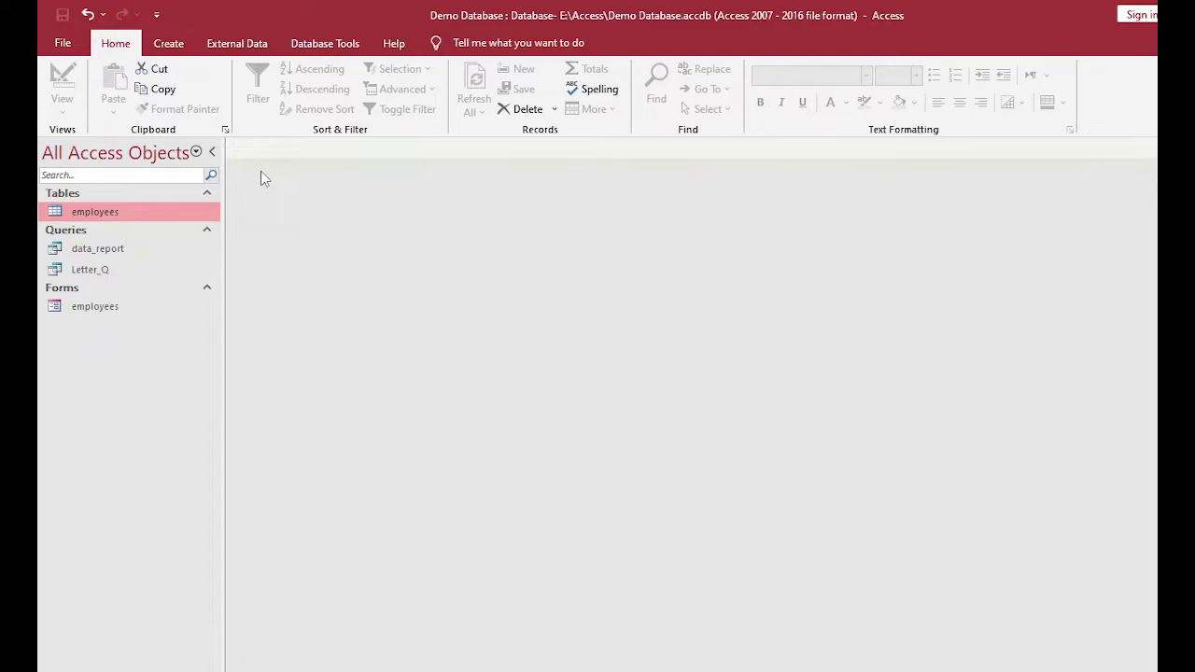
- View the employees table's records, then close the table
double_click(153, 215)
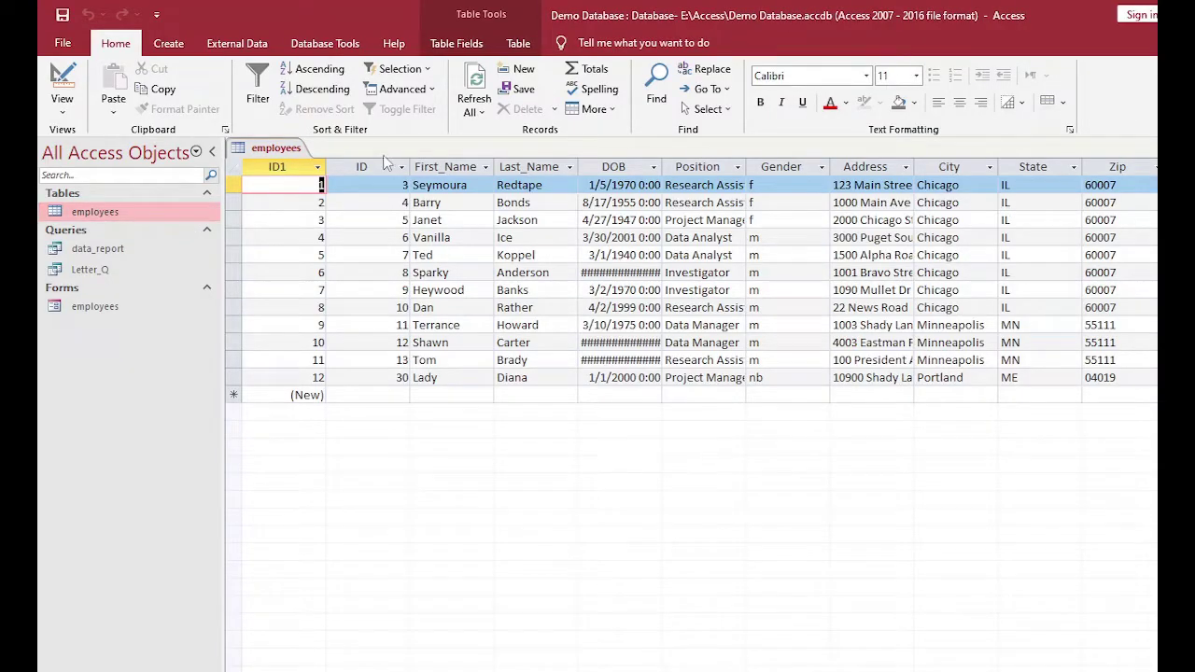
right_click(275, 147)
click(296, 178)
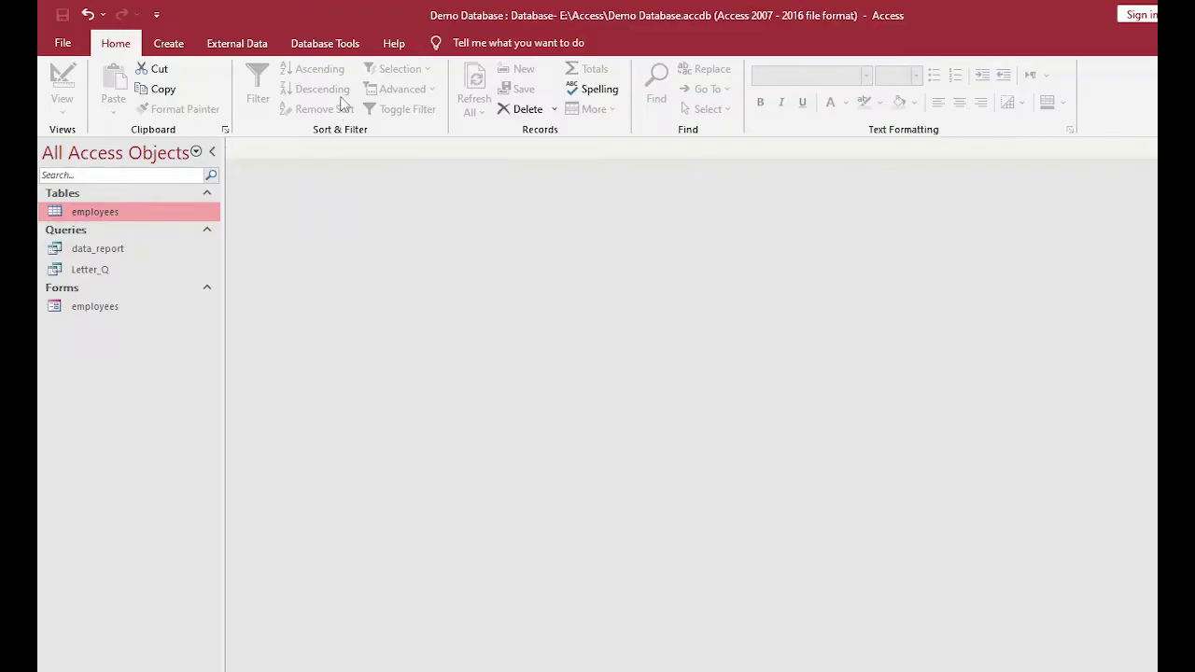
- Split the database into a Demo Database_be back end saved in the Access folder
click(346, 43)
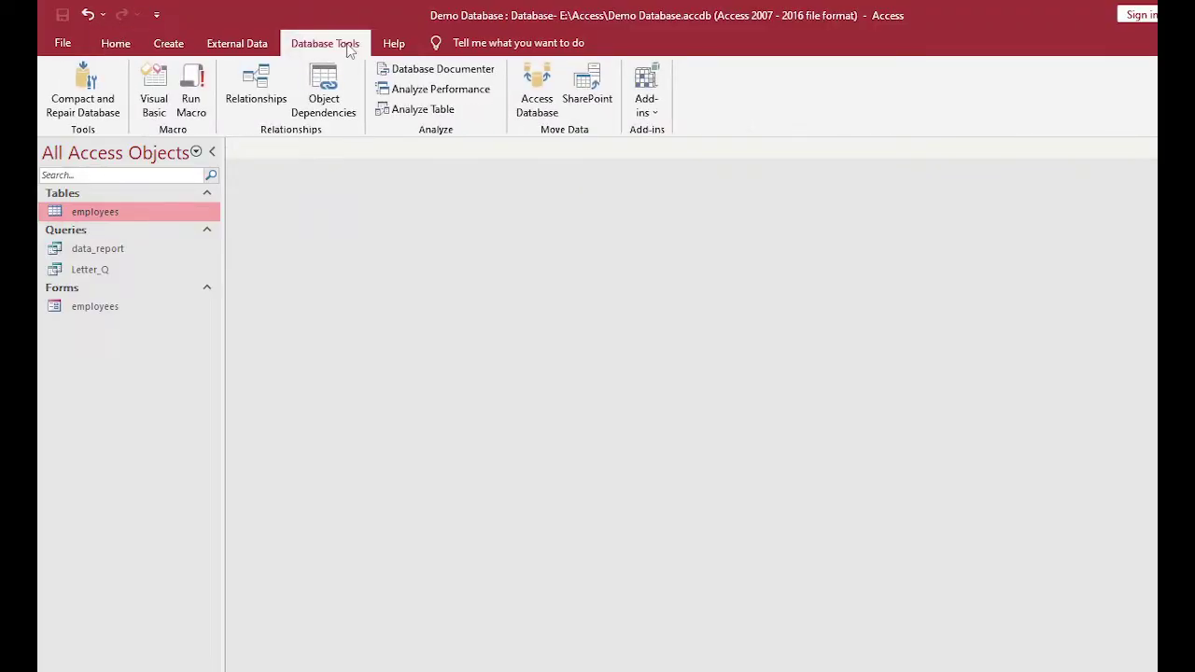
click(532, 112)
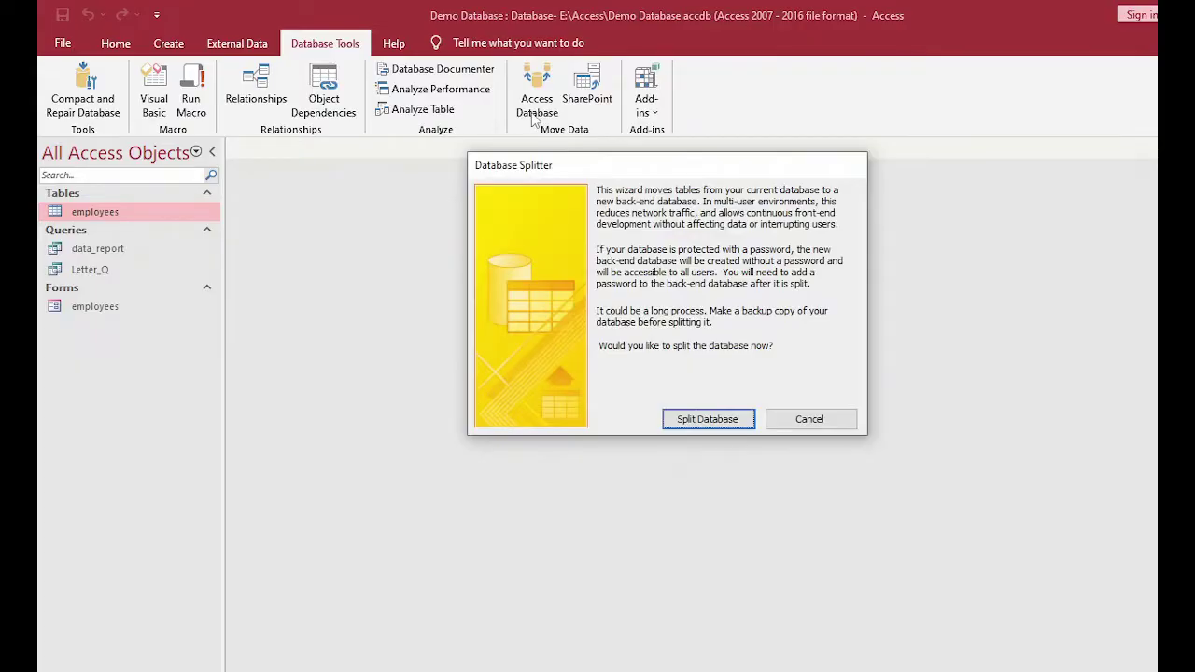
click(723, 419)
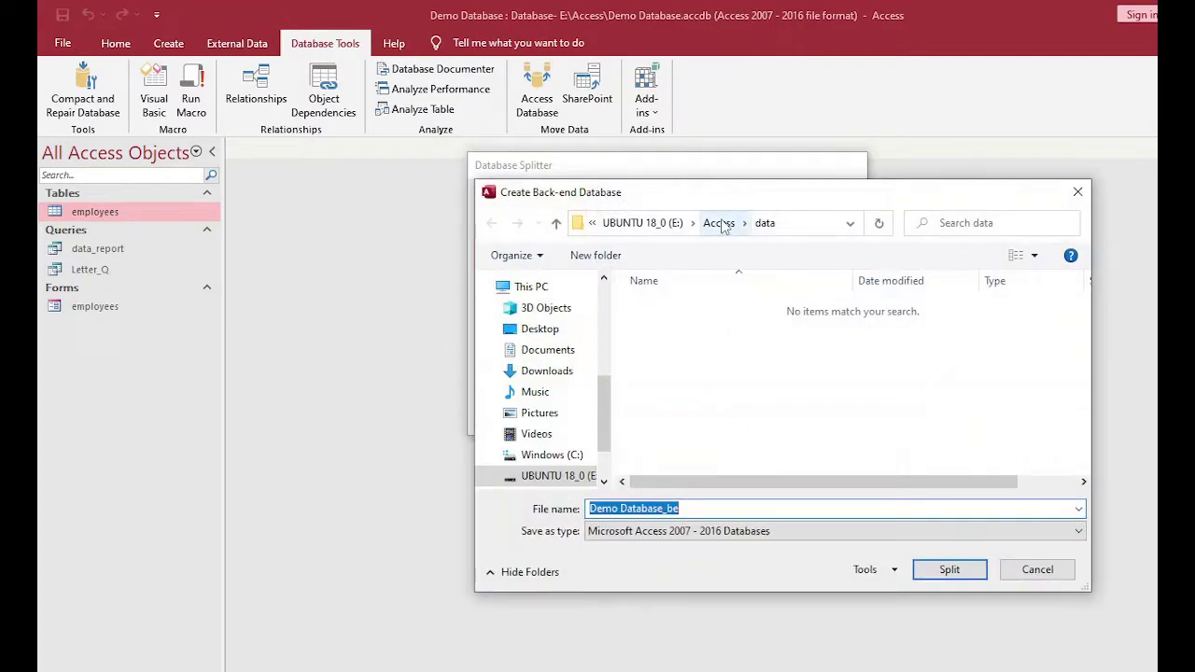
click(718, 223)
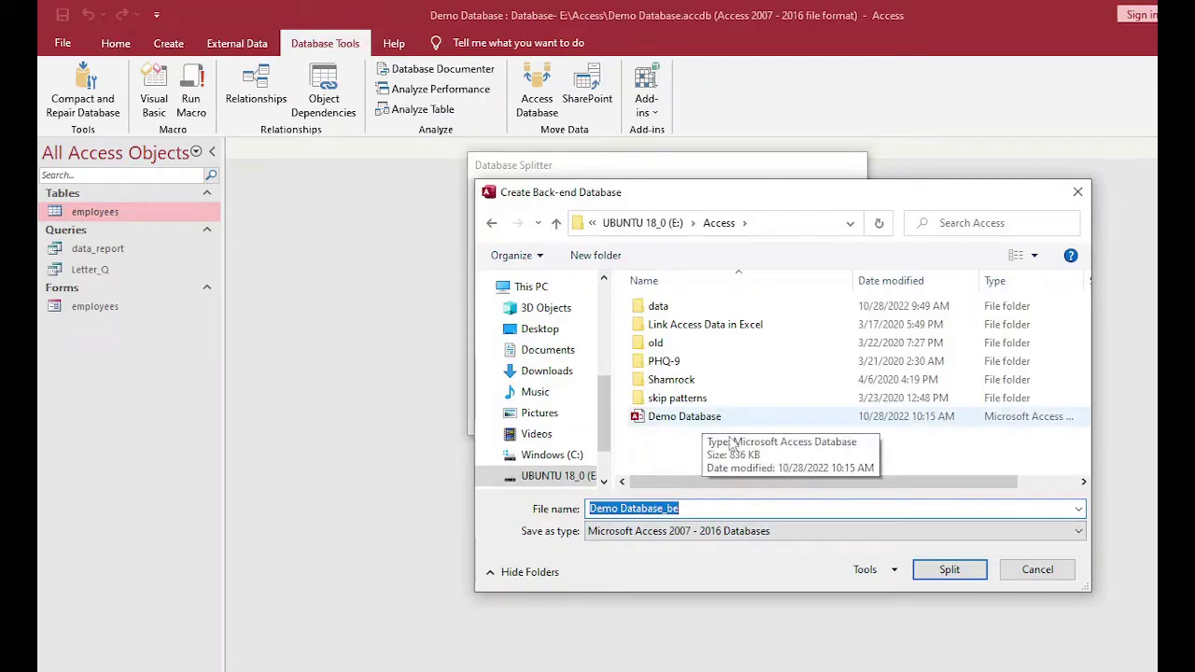
click(949, 570)
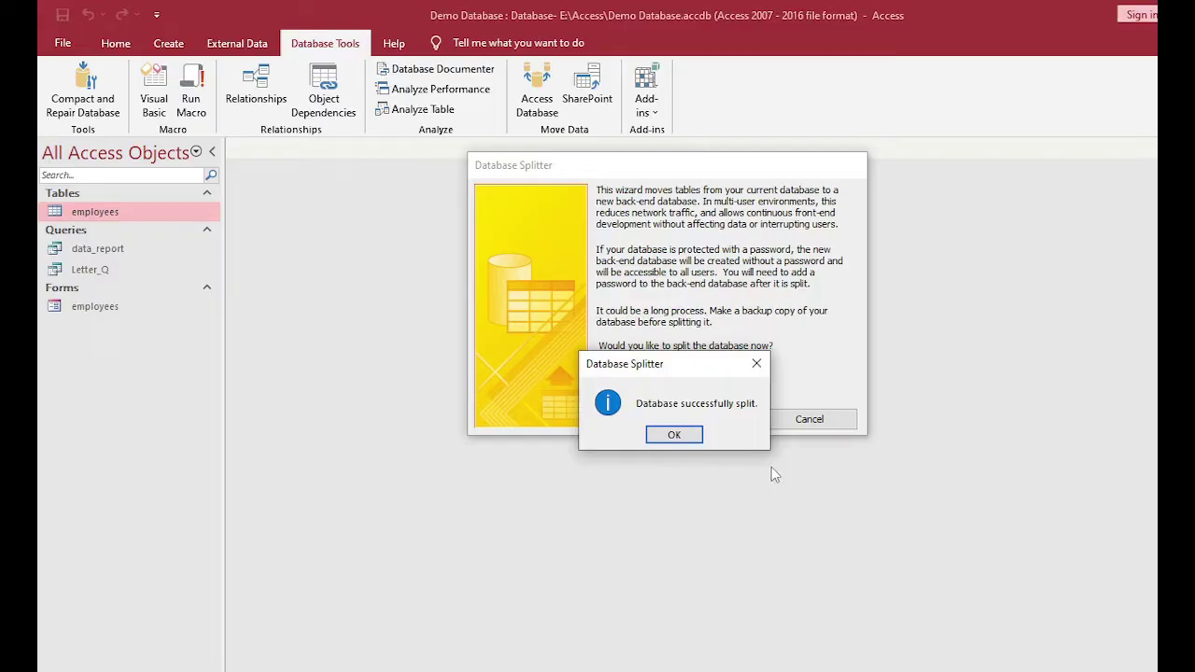
- Try Design View on the linked employees table and dismiss the linked-table warning
click(670, 436)
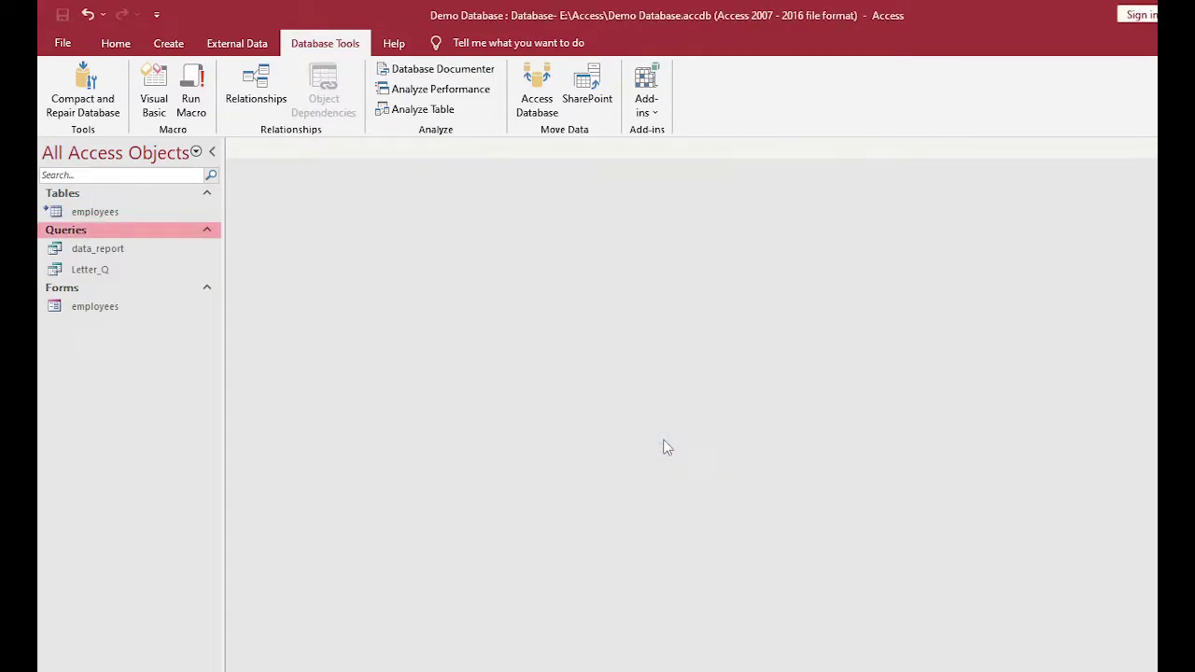
mouse_move(85, 217)
click(97, 214)
right_click(98, 215)
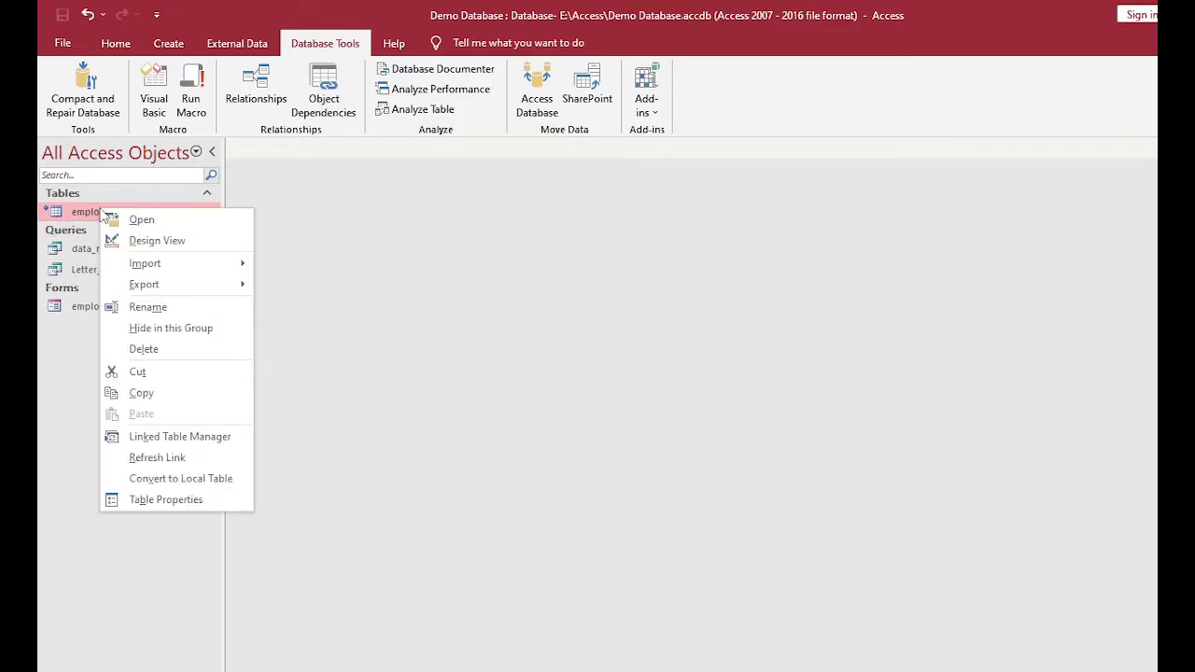
click(157, 241)
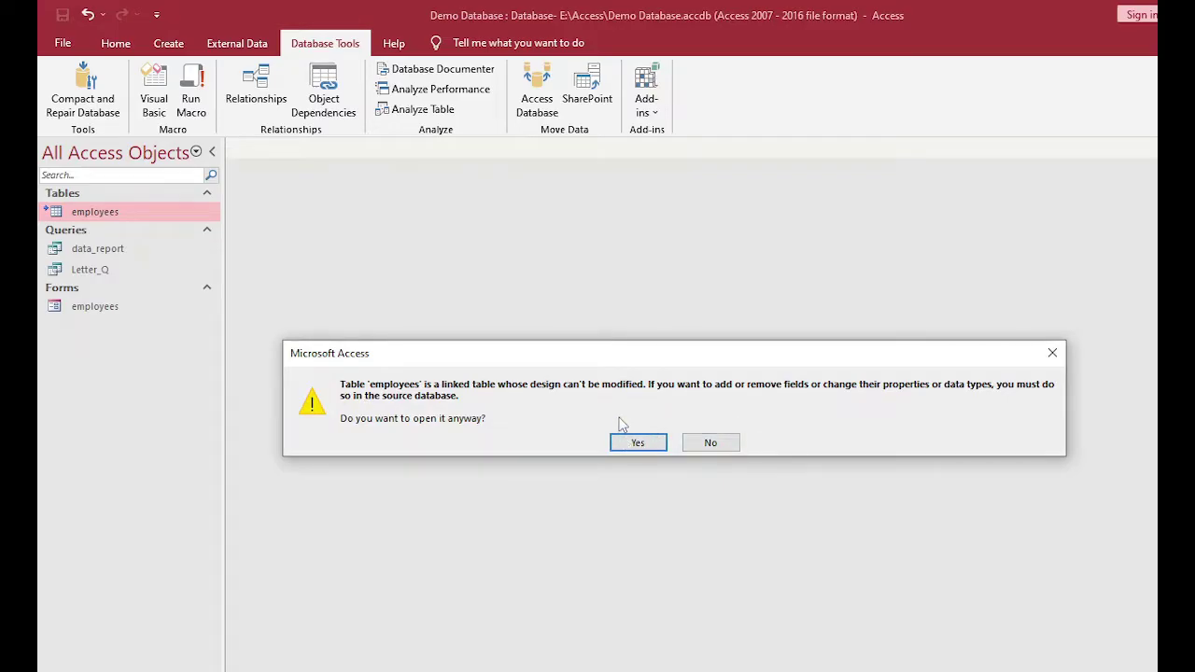
click(1052, 353)
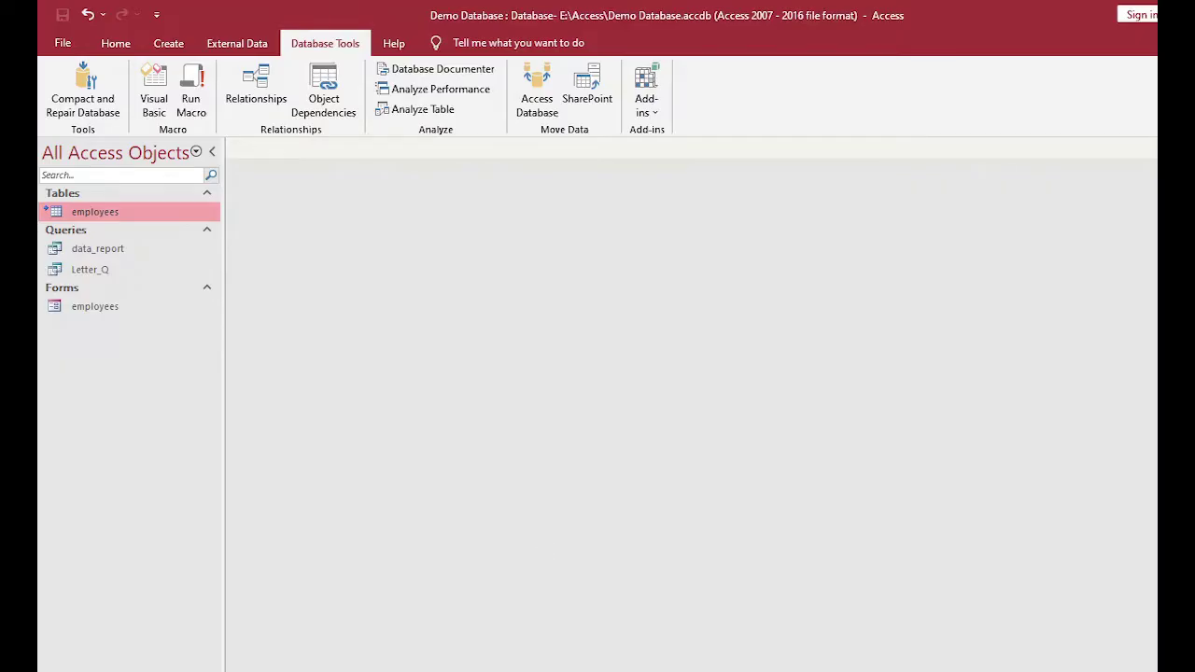
- Open Demo Database_be from the Access folder in File Explorer
mouse_move(536, 671)
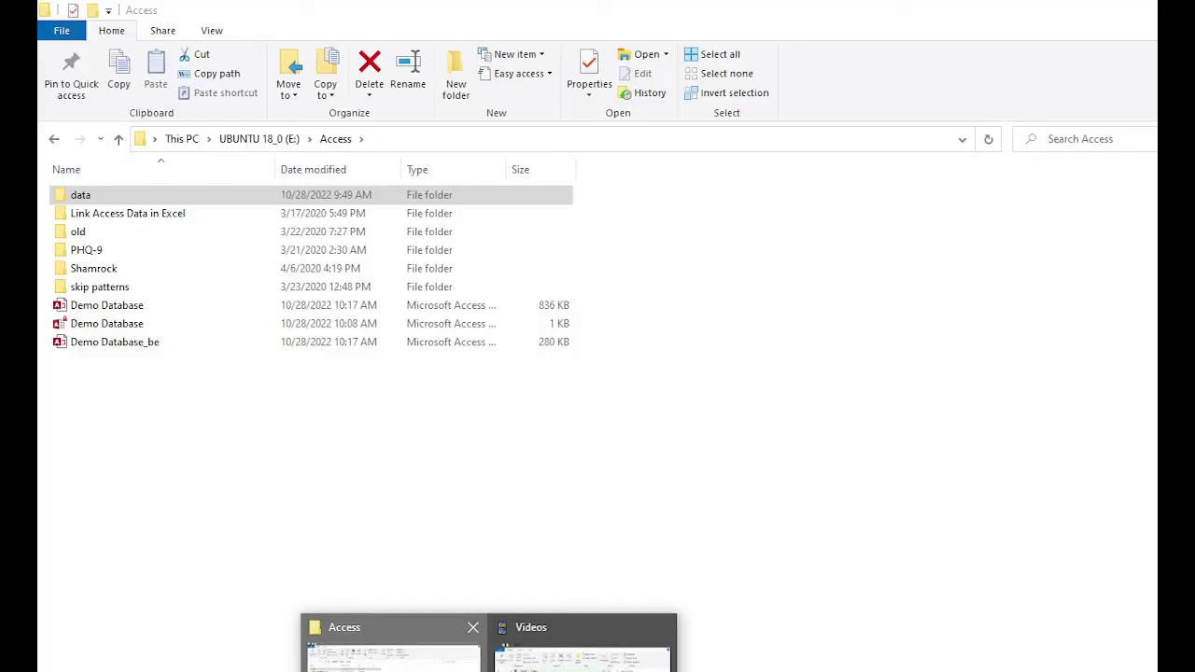
click(360, 651)
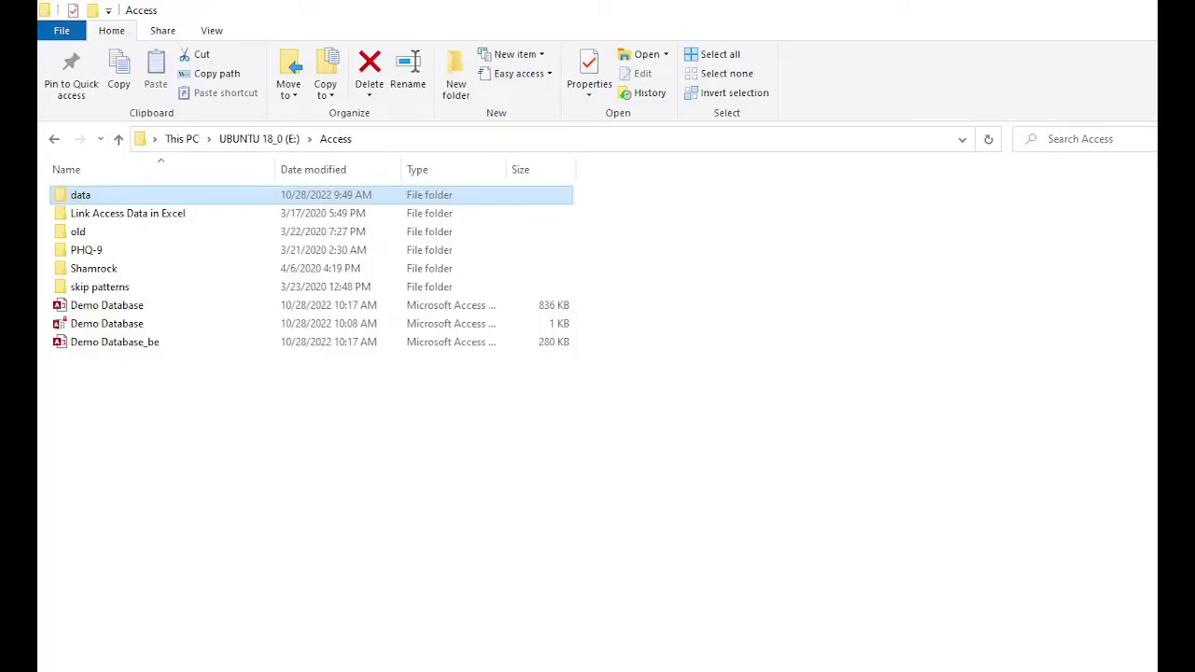
click(162, 351)
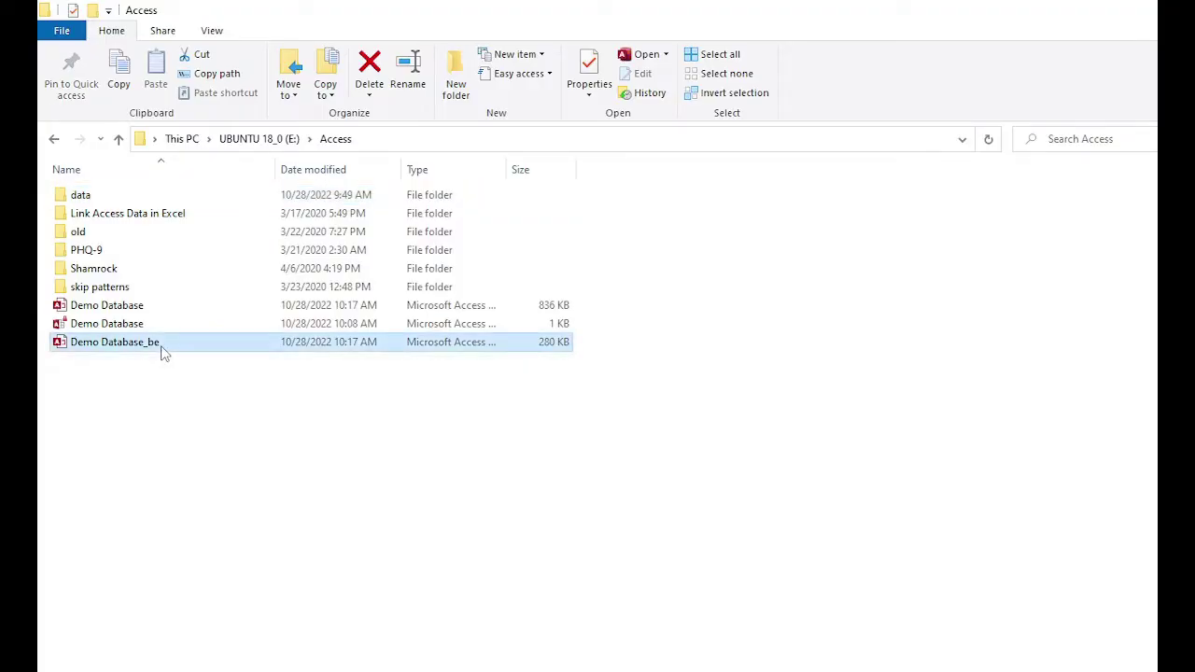
key(alt+Tab)
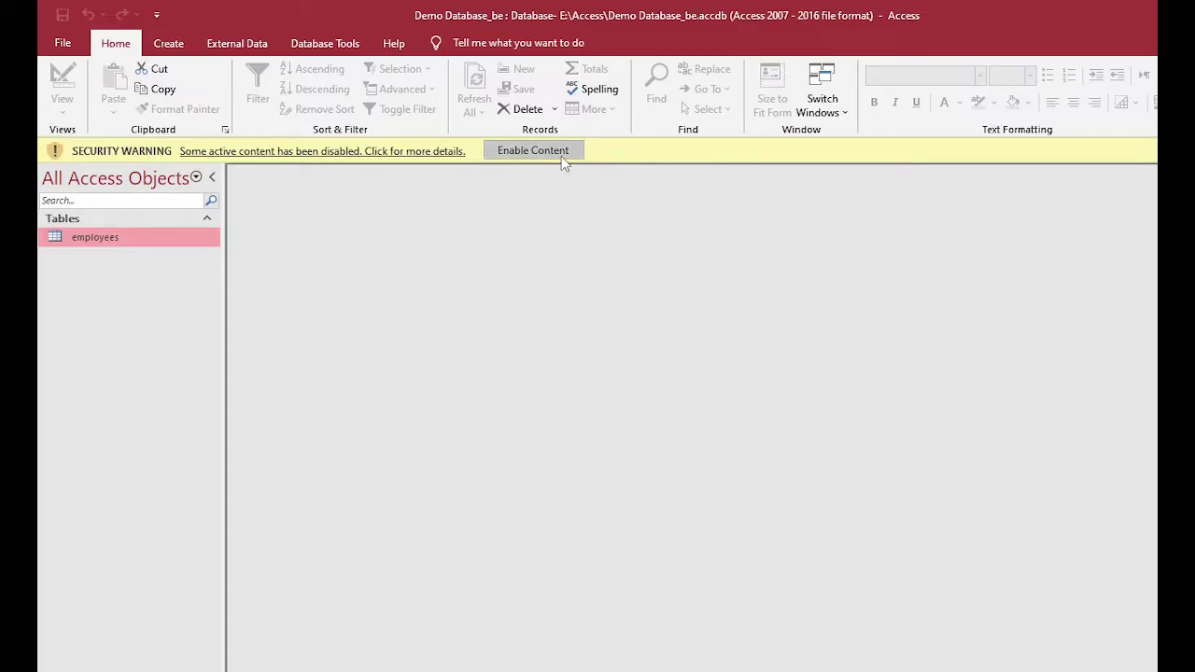
- Enable content and add a Short Text Favorite_Team field to the back-end employees table, saving the design
click(561, 154)
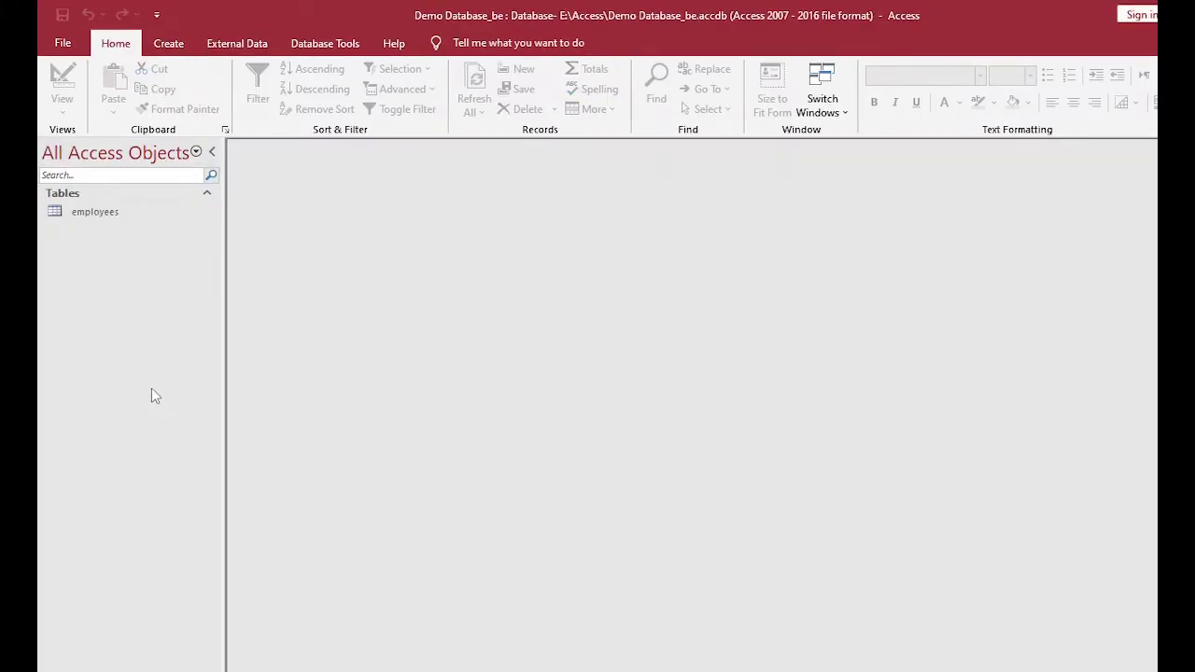
click(111, 214)
right_click(111, 214)
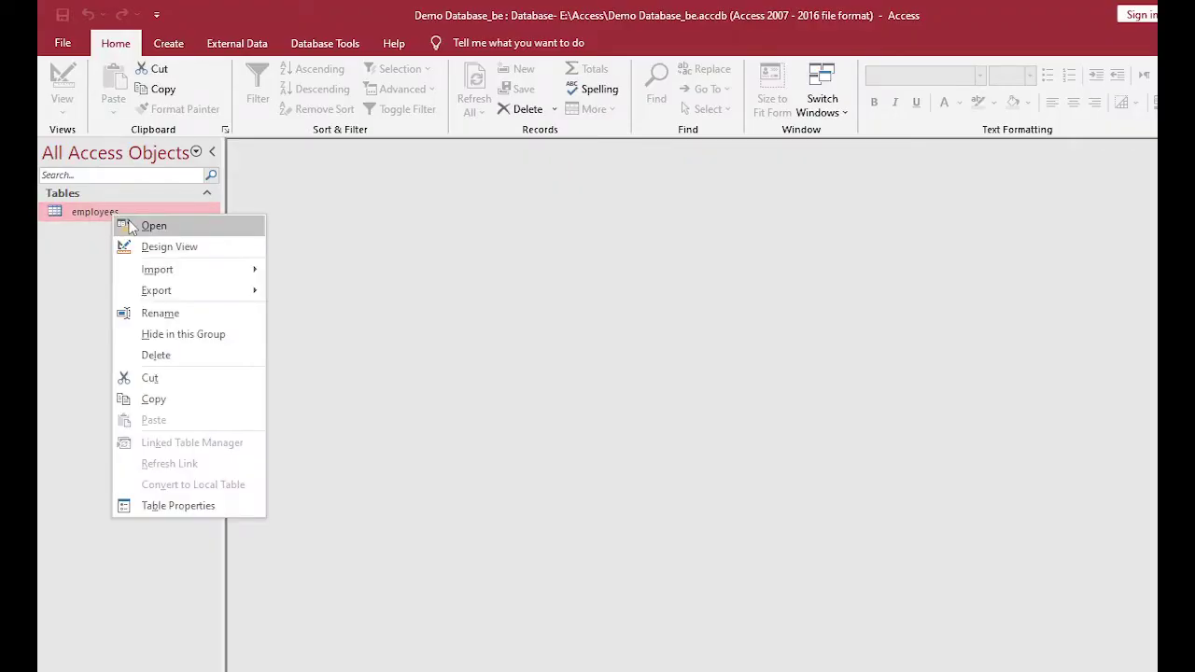
click(150, 225)
click(286, 424)
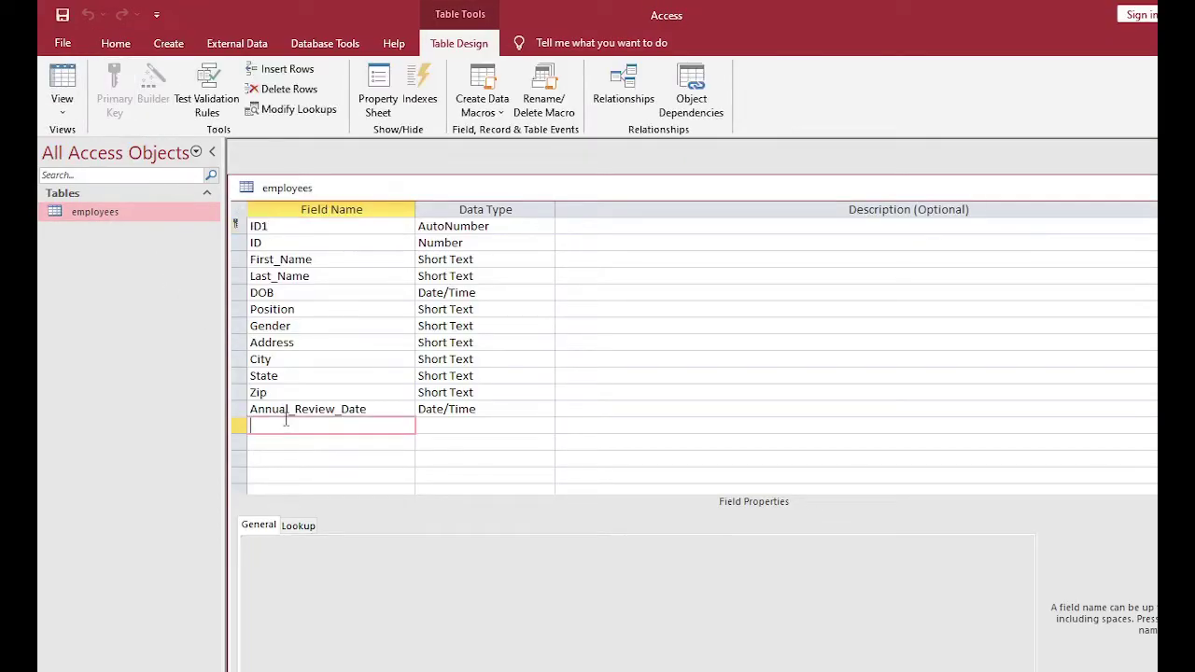
text(Favorite_Team)
key(Tab)
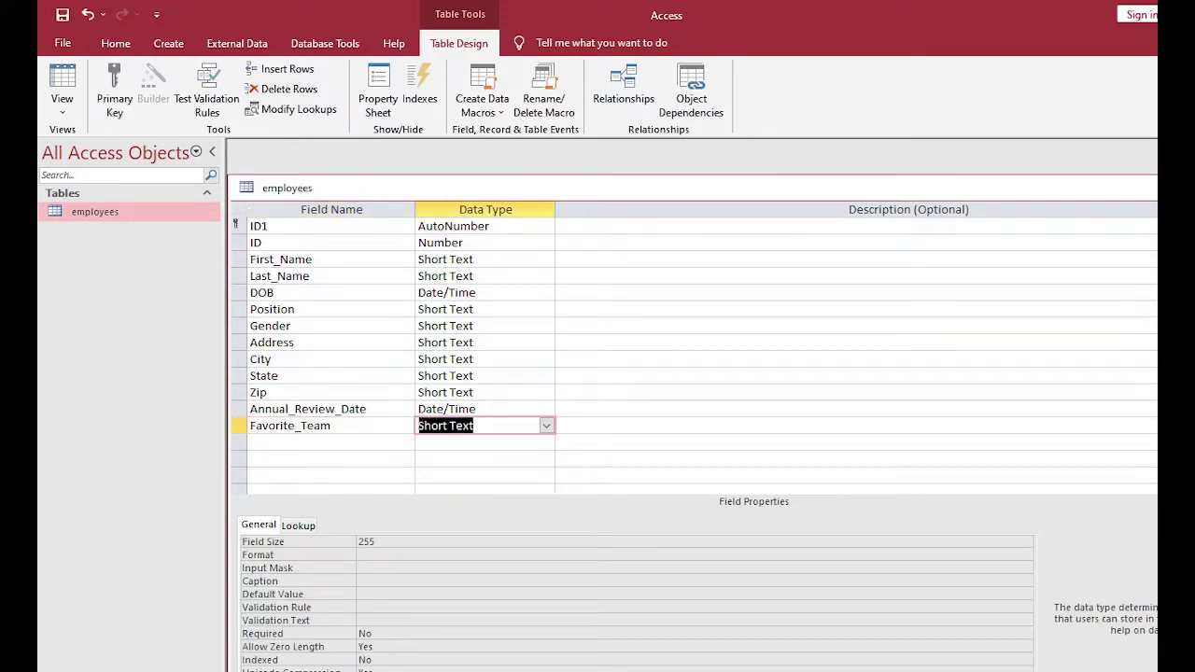
key(ctrl+w)
click(616, 438)
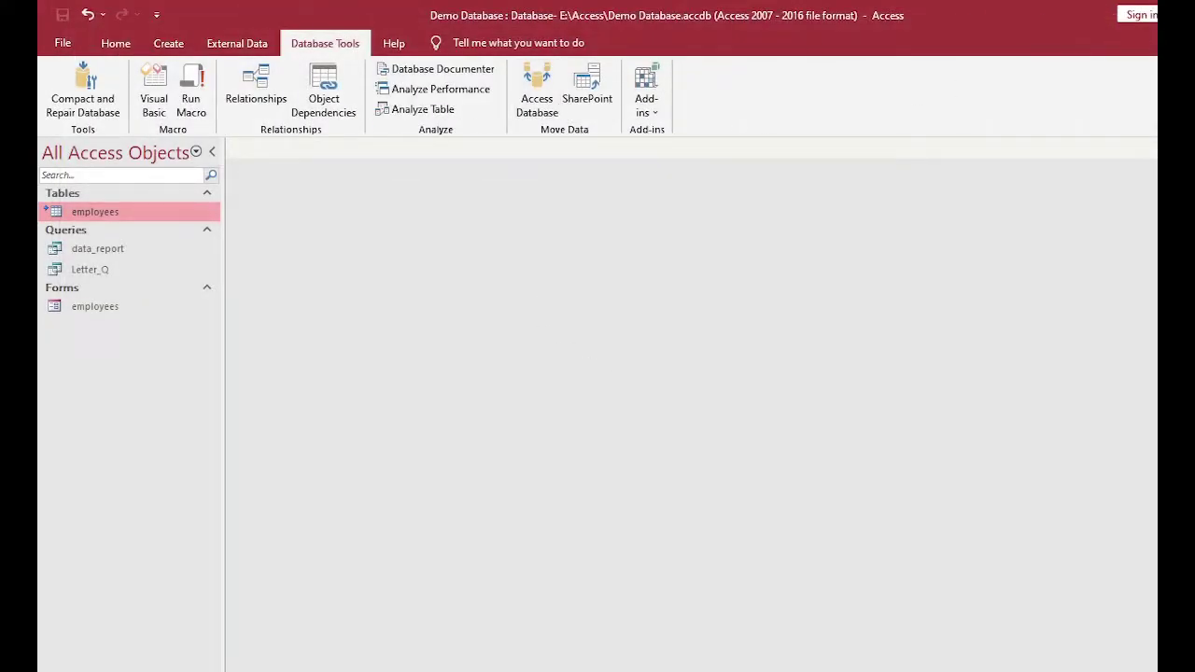
- Move the Access window aside and close the open database
drag(954, 19, 669, 435)
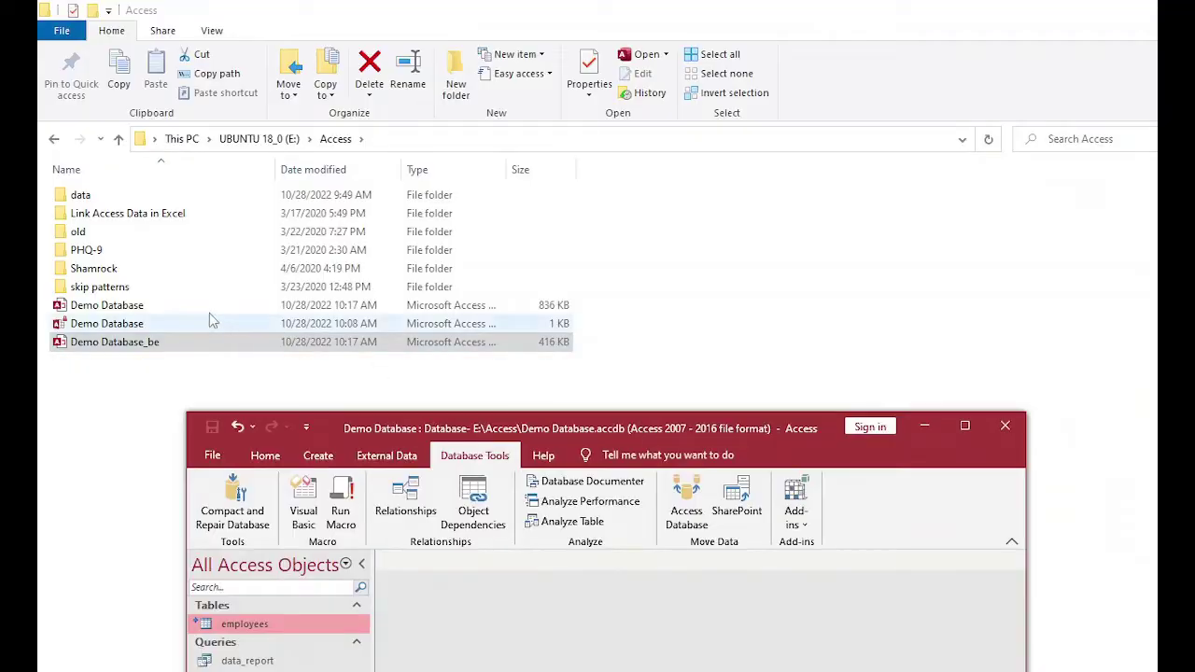
click(1009, 430)
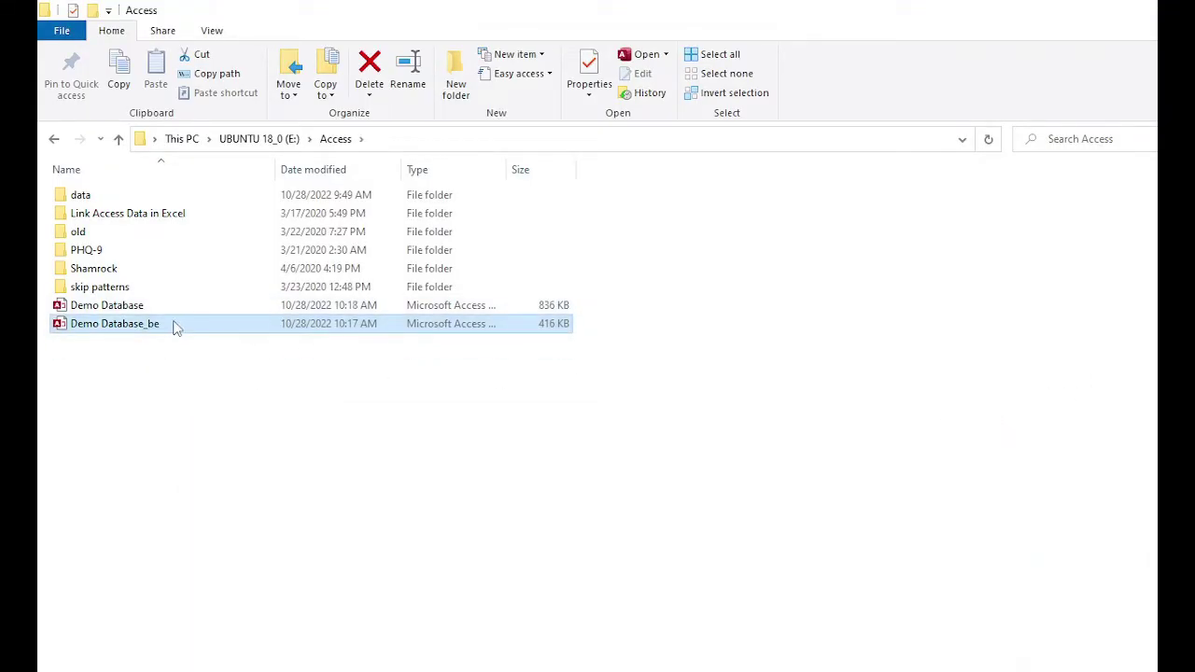
click(154, 312)
- Rename the Demo Database file to 'Demo Database - Front end'
right_click(155, 316)
click(234, 571)
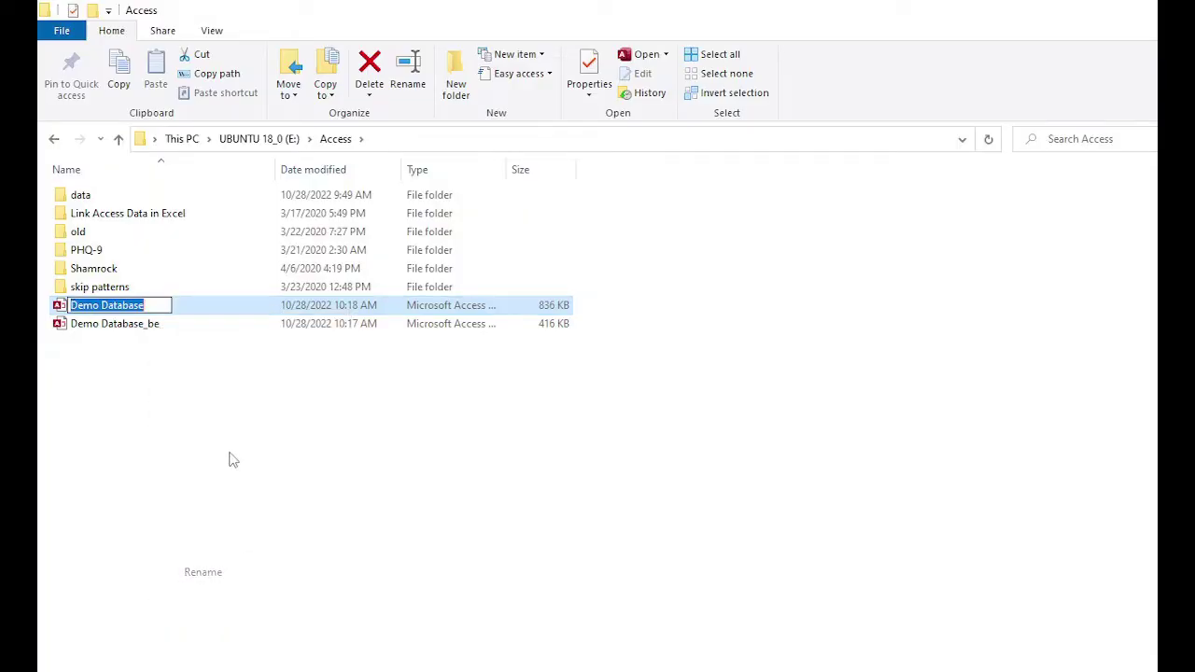
key(End)
text(- Fr)
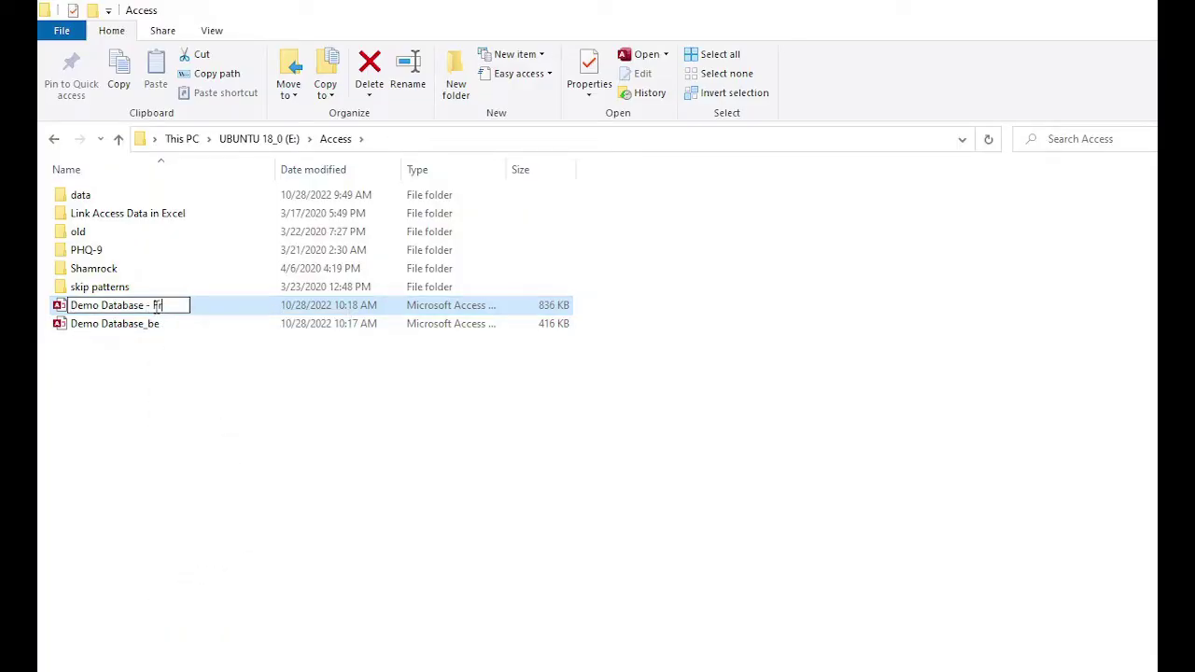
text(ont end)
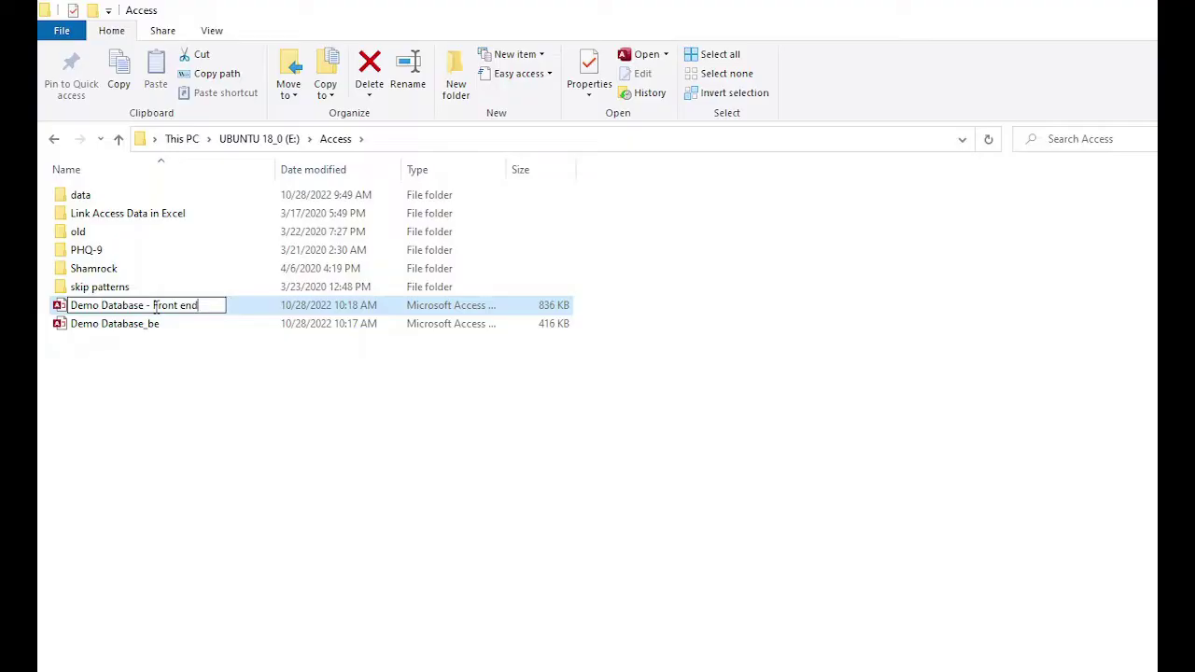
key(Return)
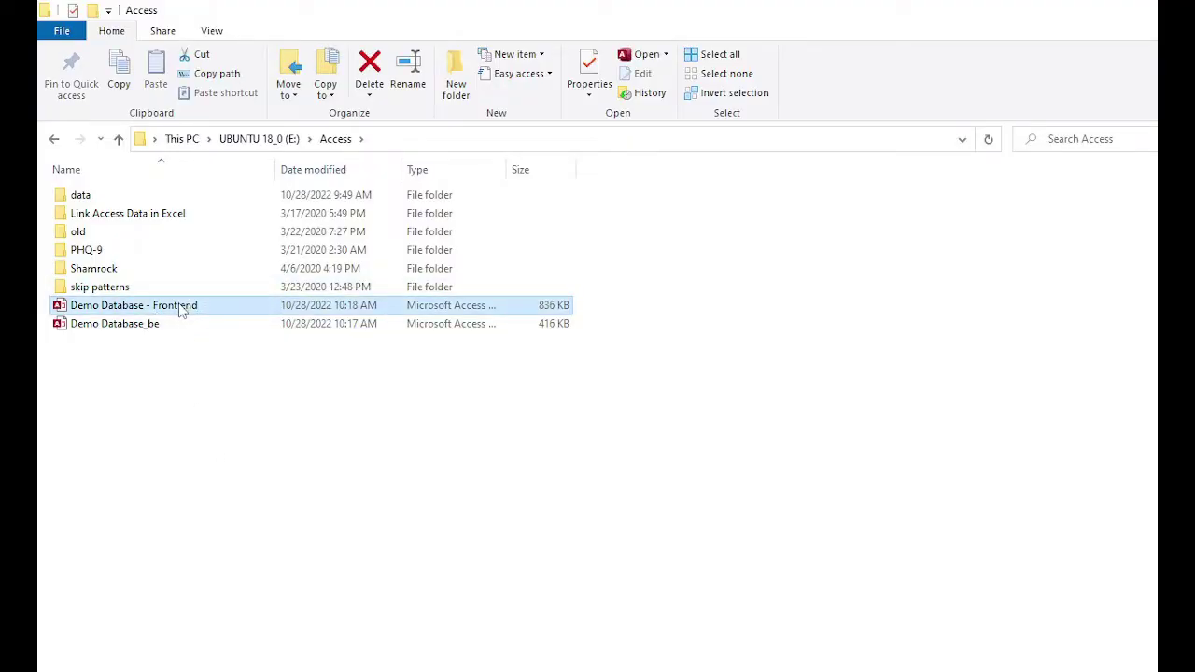
- Open the front end's employees form maximized and enter 1/1/2022 as the first Annual Review Date
double_click(182, 308)
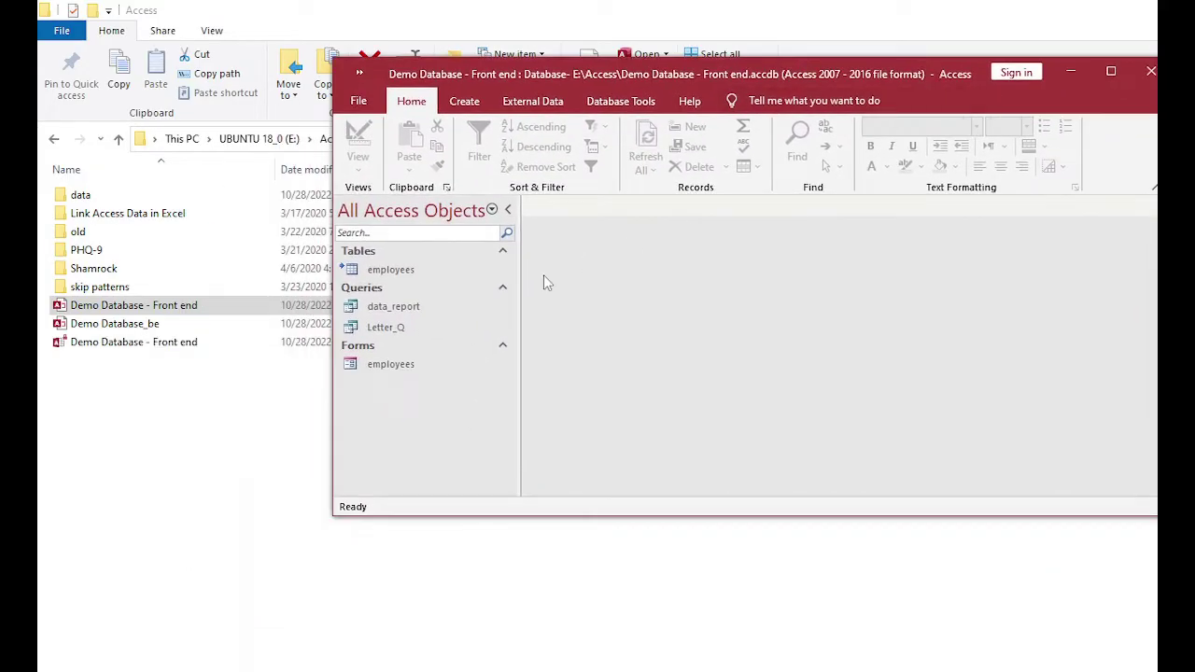
double_click(431, 364)
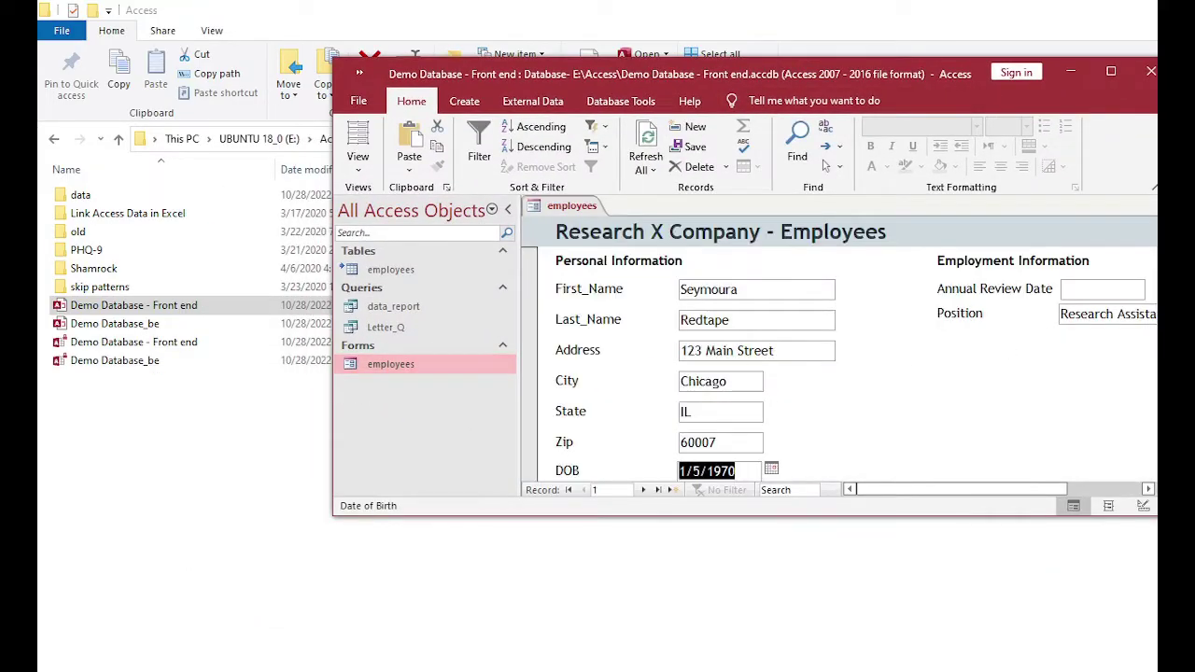
click(1111, 72)
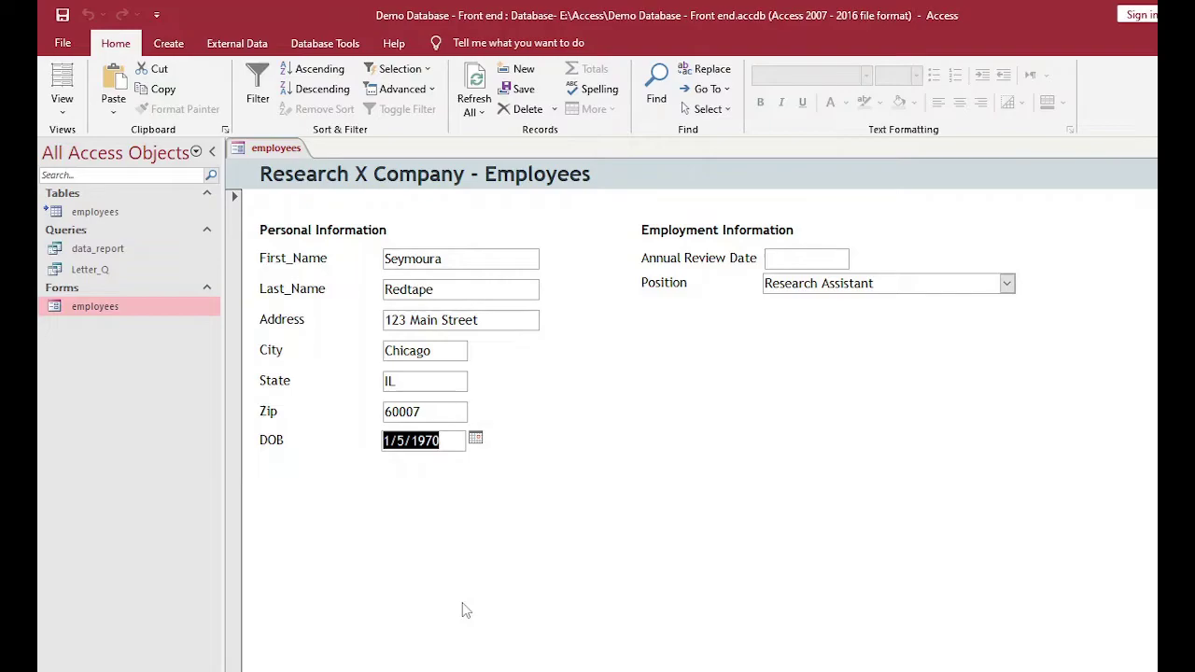
click(830, 259)
text(1/1/2)
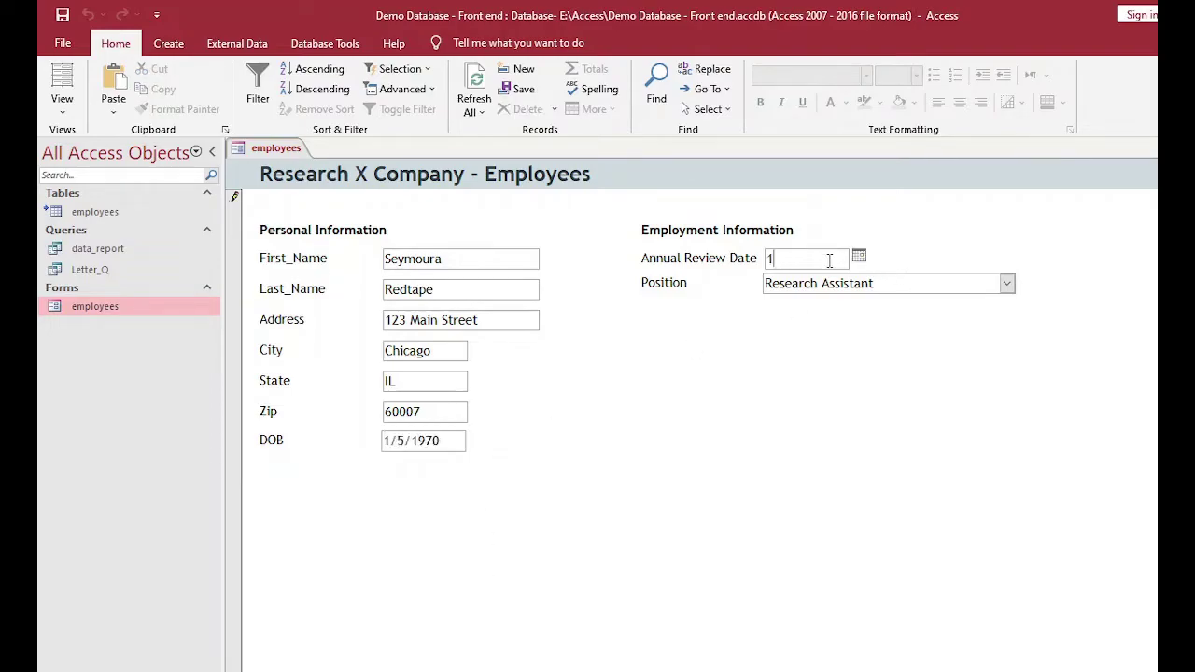
text(022)
click(506, 288)
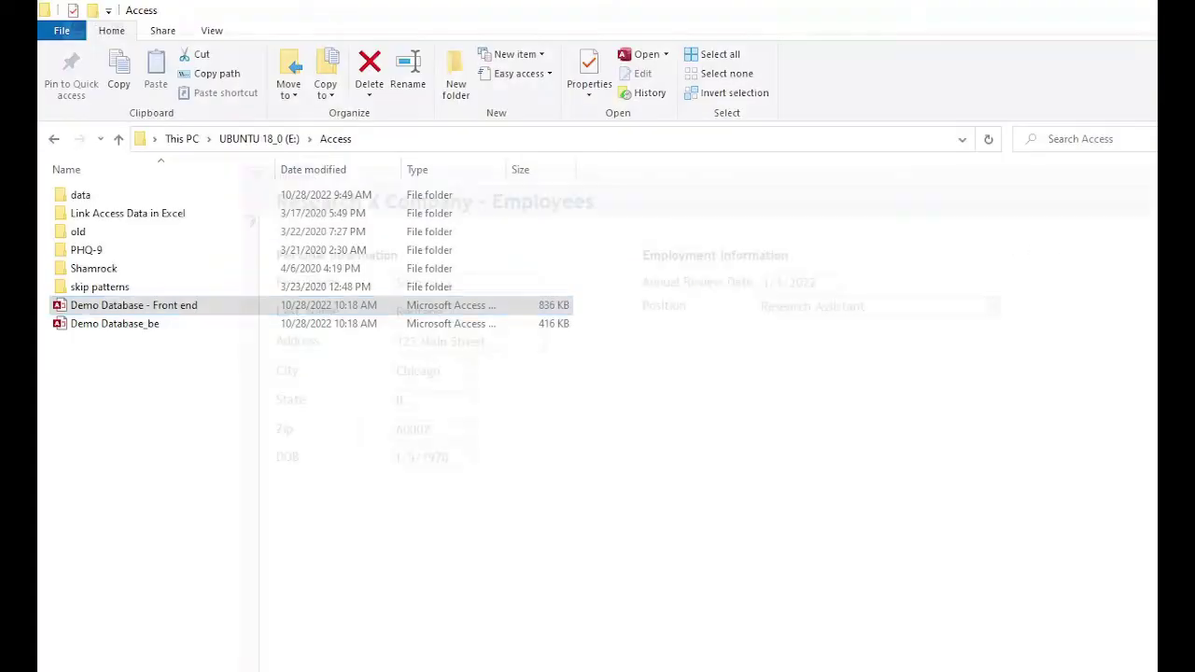
- Copy and paste the front end file to duplicate it in the Access folder
click(392, 419)
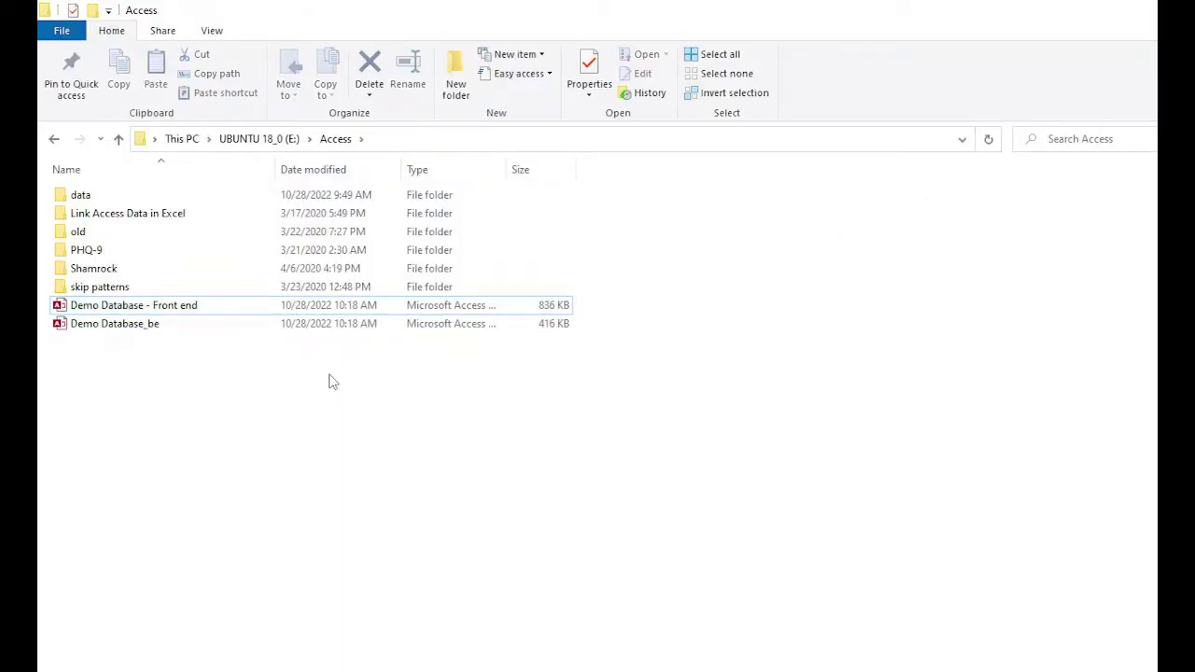
click(166, 309)
right_click(175, 307)
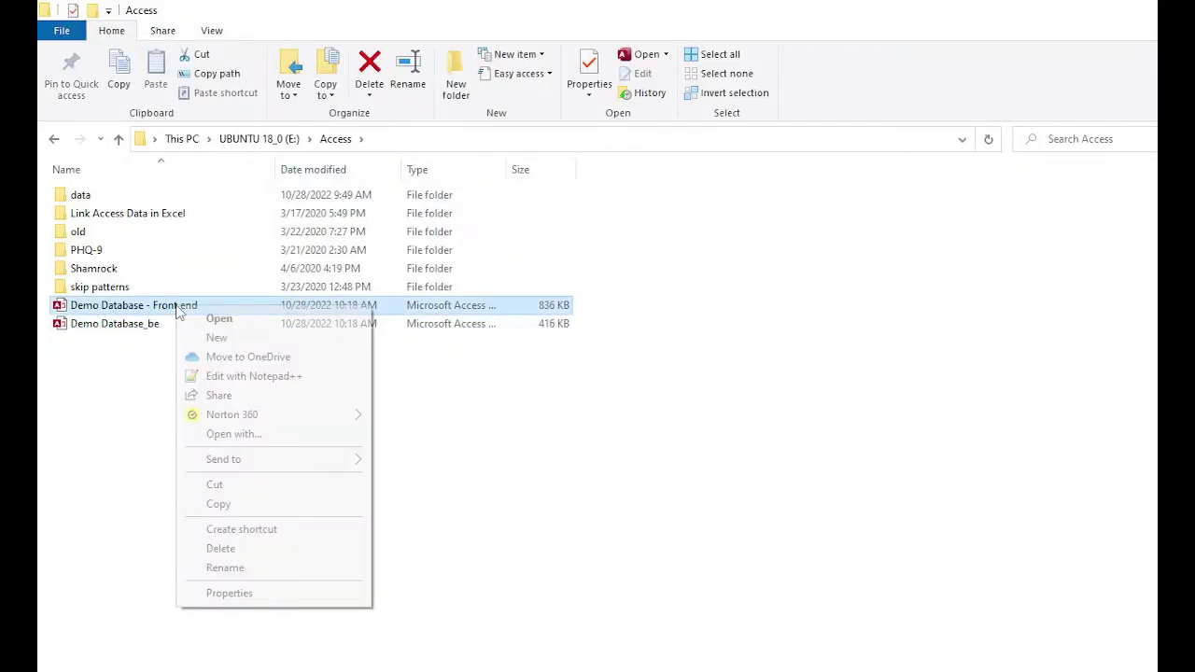
click(95, 406)
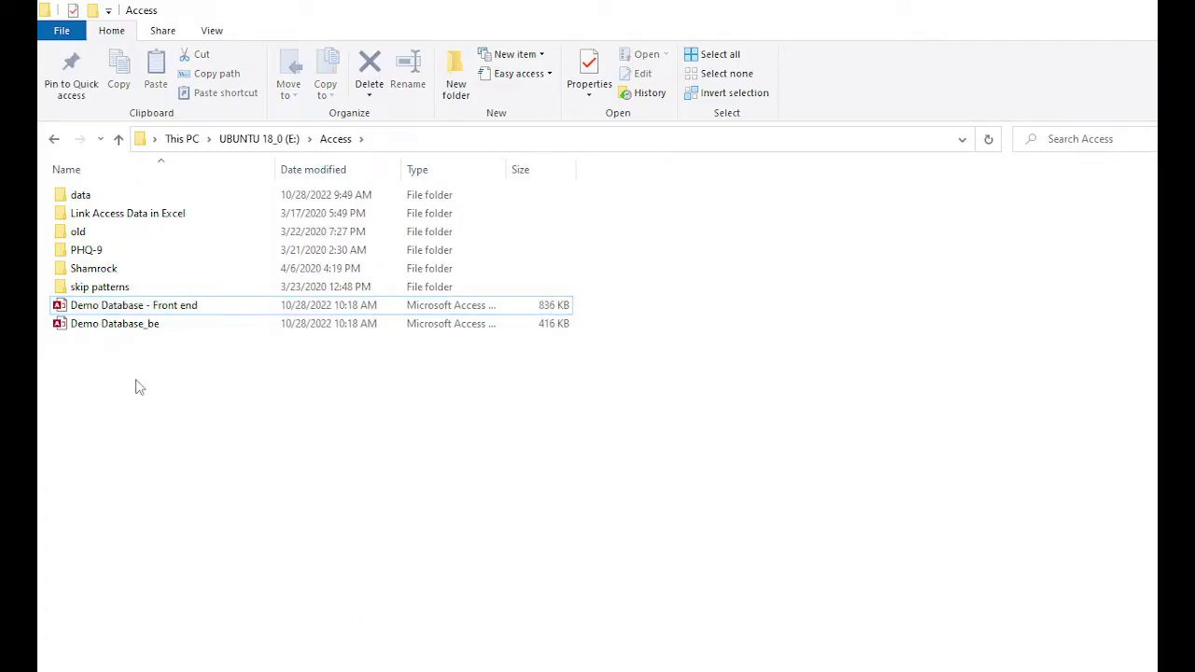
click(157, 309)
right_click(157, 309)
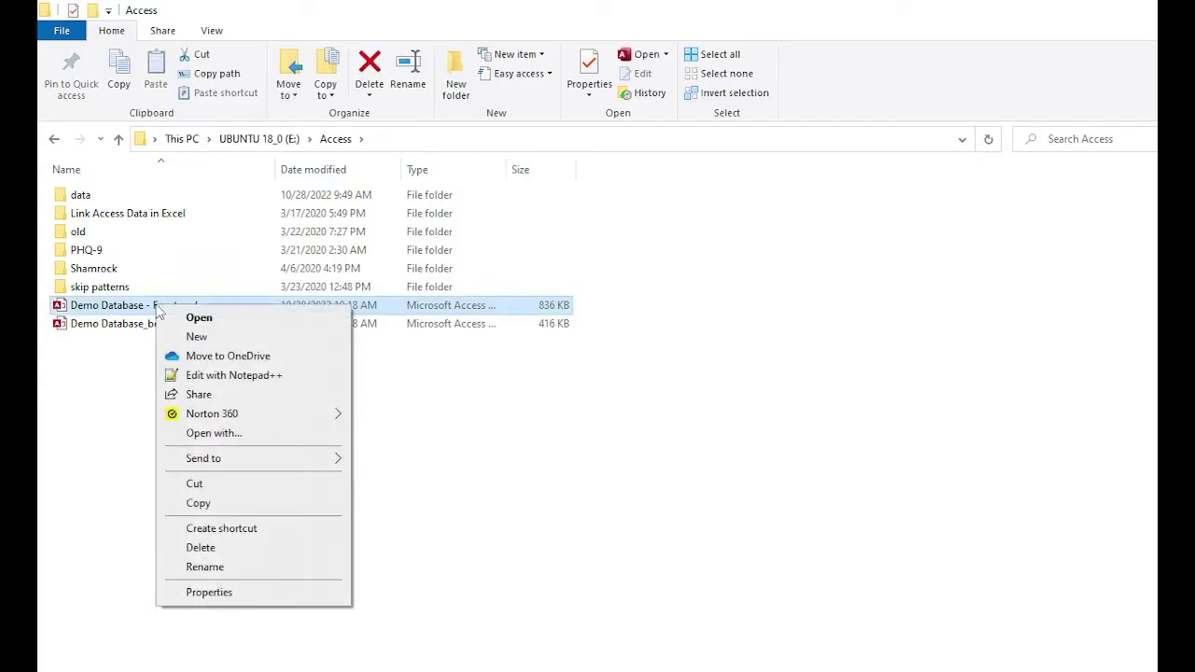
click(247, 503)
right_click(121, 406)
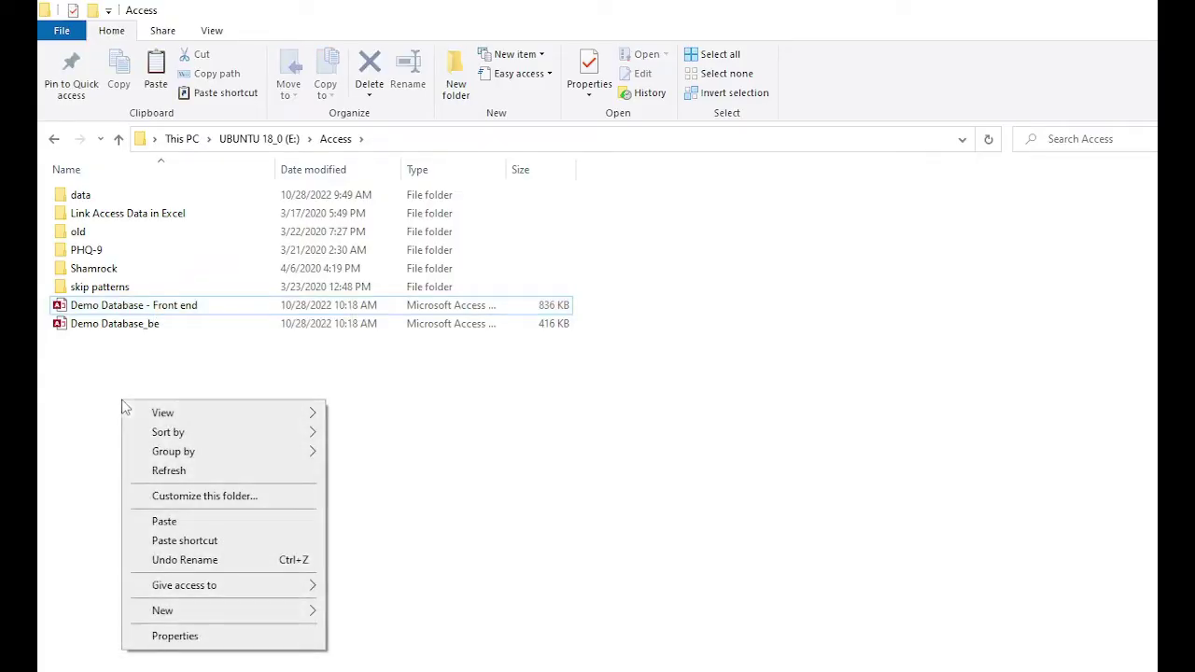
click(192, 523)
- Rename the copy to 'Demo Database - Person 2's front end'
right_click(221, 343)
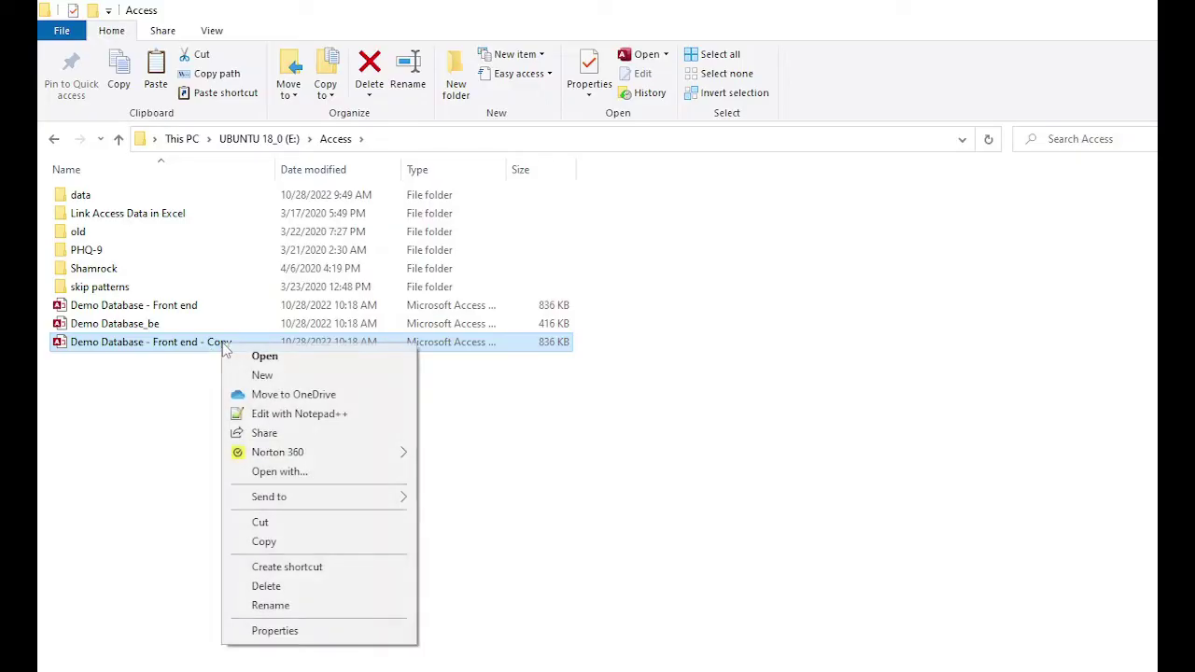
click(275, 607)
drag(234, 343, 157, 345)
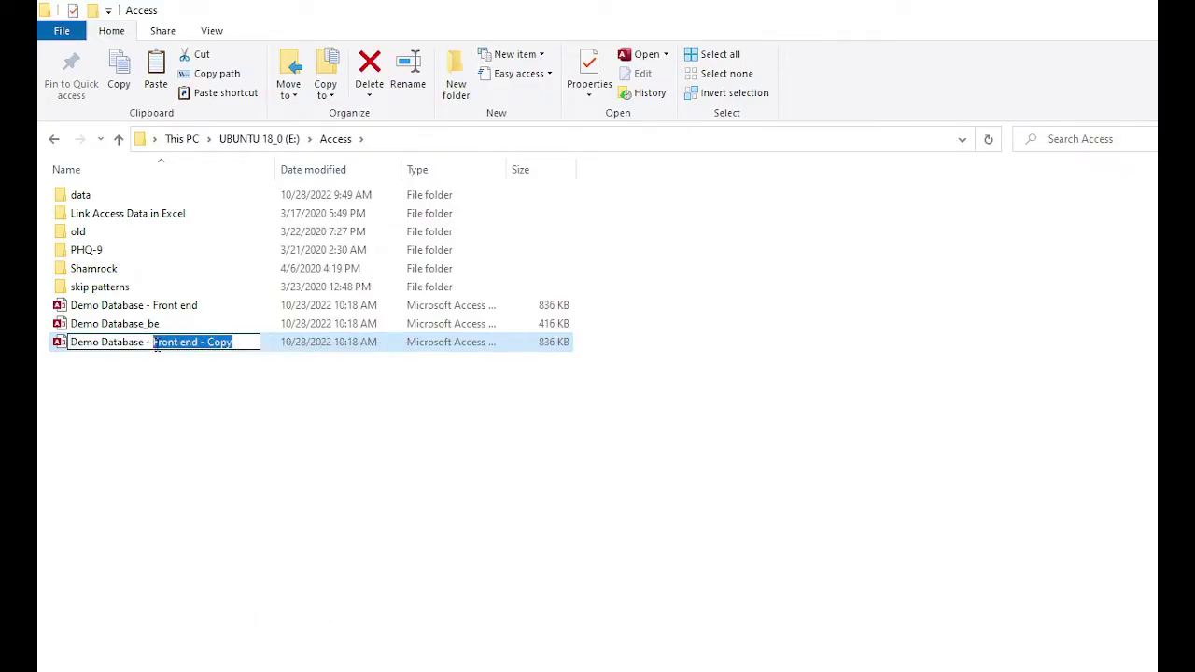
text(Person 2')
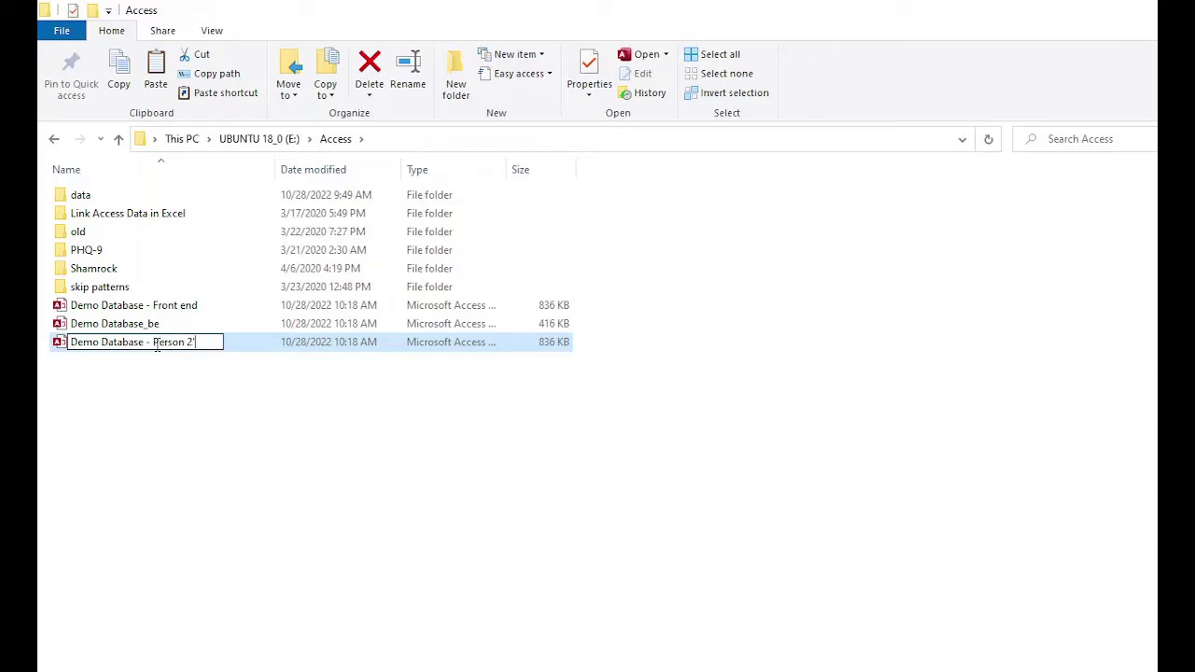
text(s front )
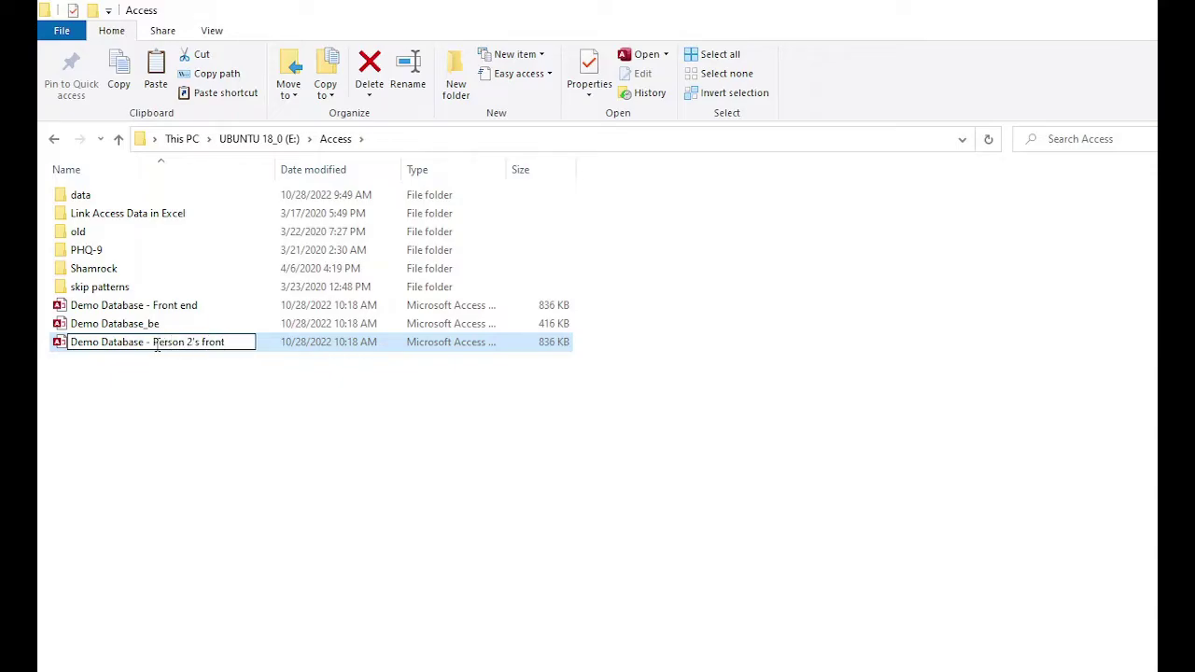
text(end)
key(Return)
- Open Person 2's front end, enable content, and put the employees form in Design View
double_click(221, 347)
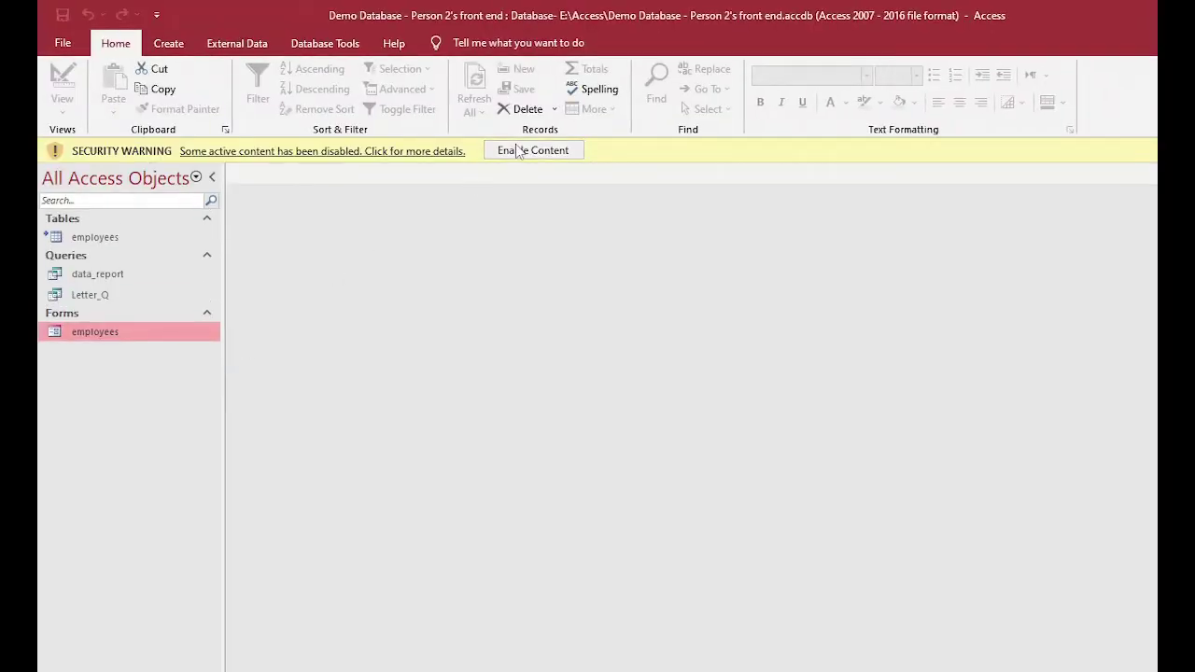
click(523, 150)
double_click(124, 306)
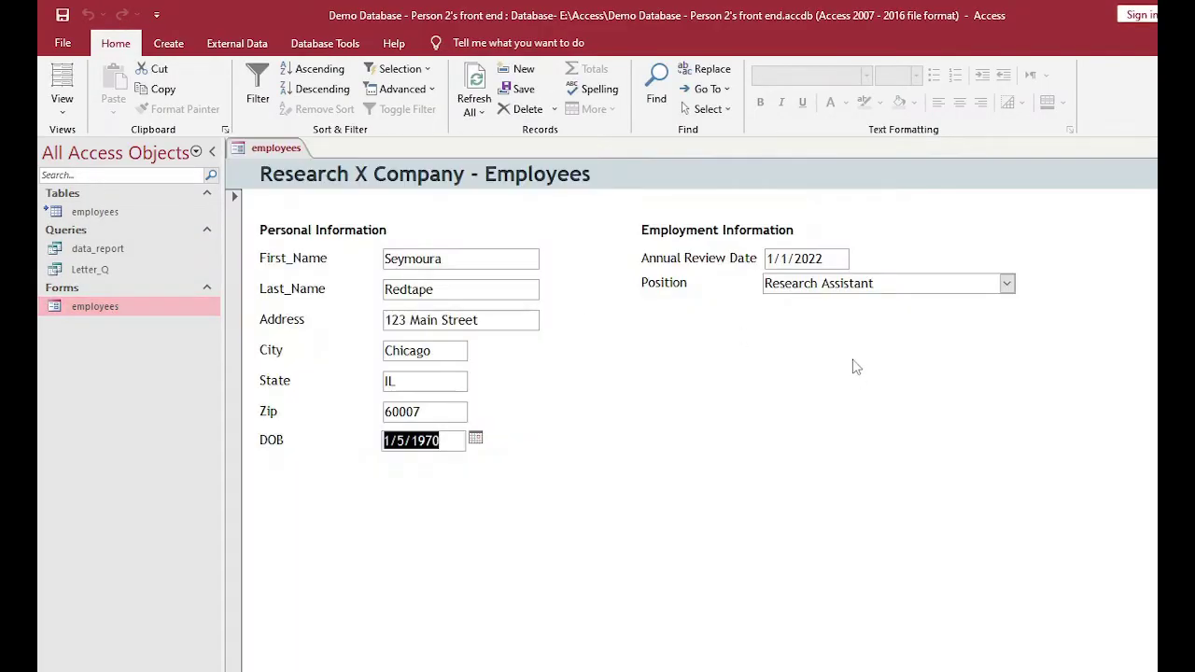
right_click(729, 418)
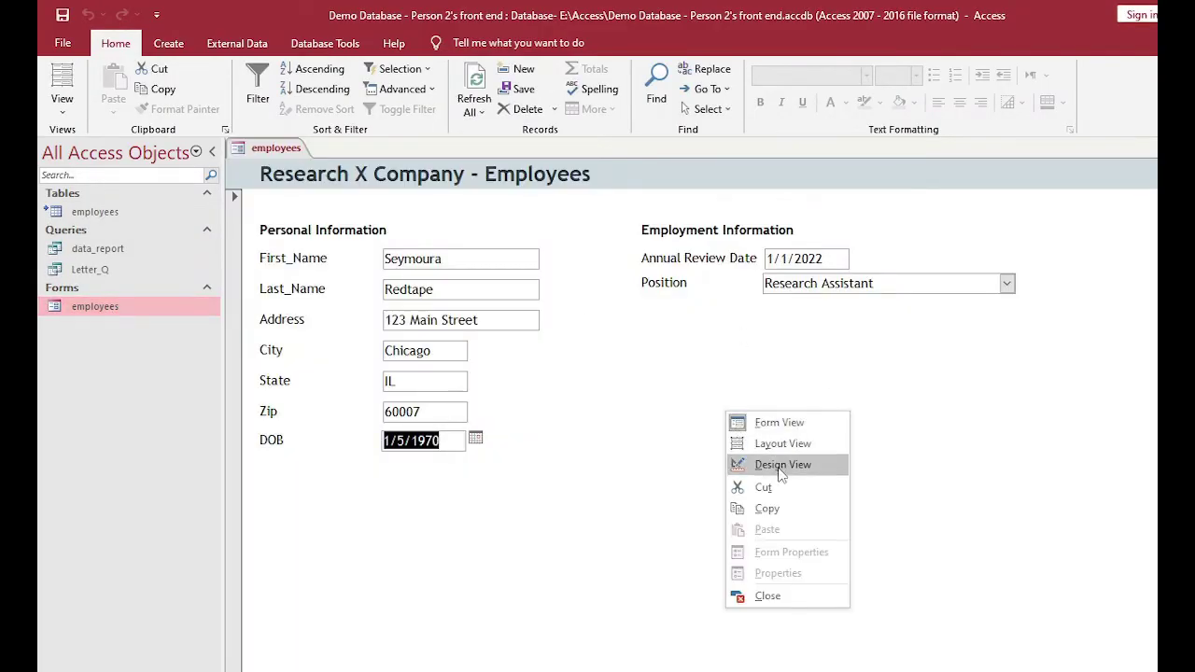
click(779, 464)
- Give the form's Detail section a green background and save the form
click(116, 43)
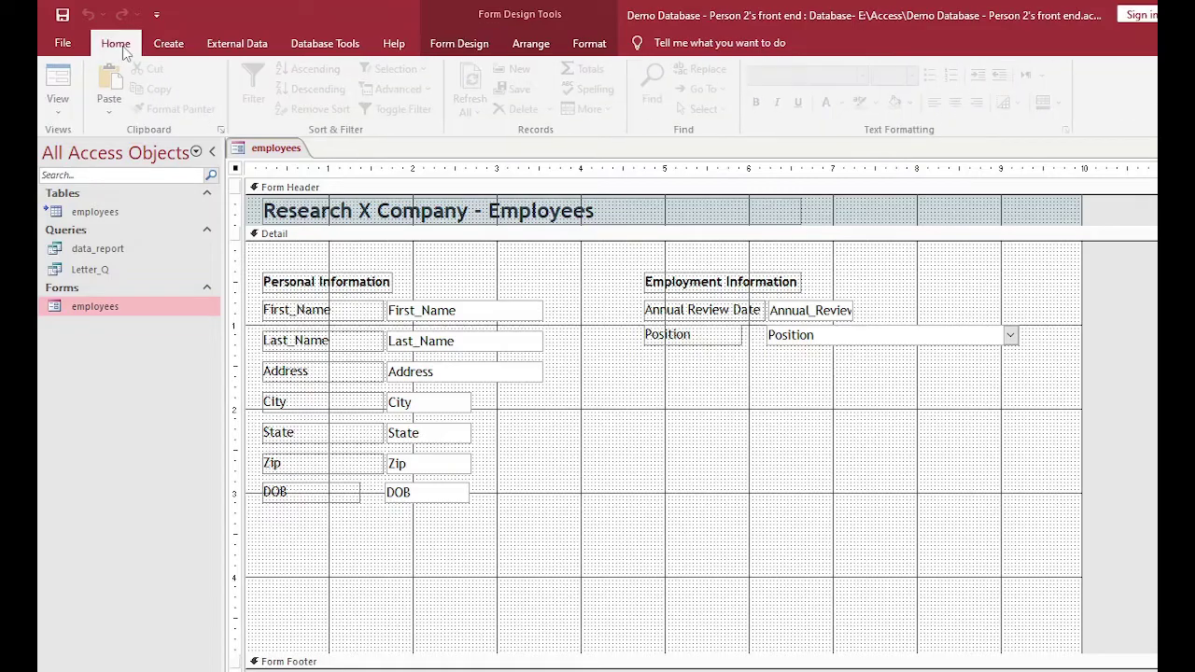
click(638, 417)
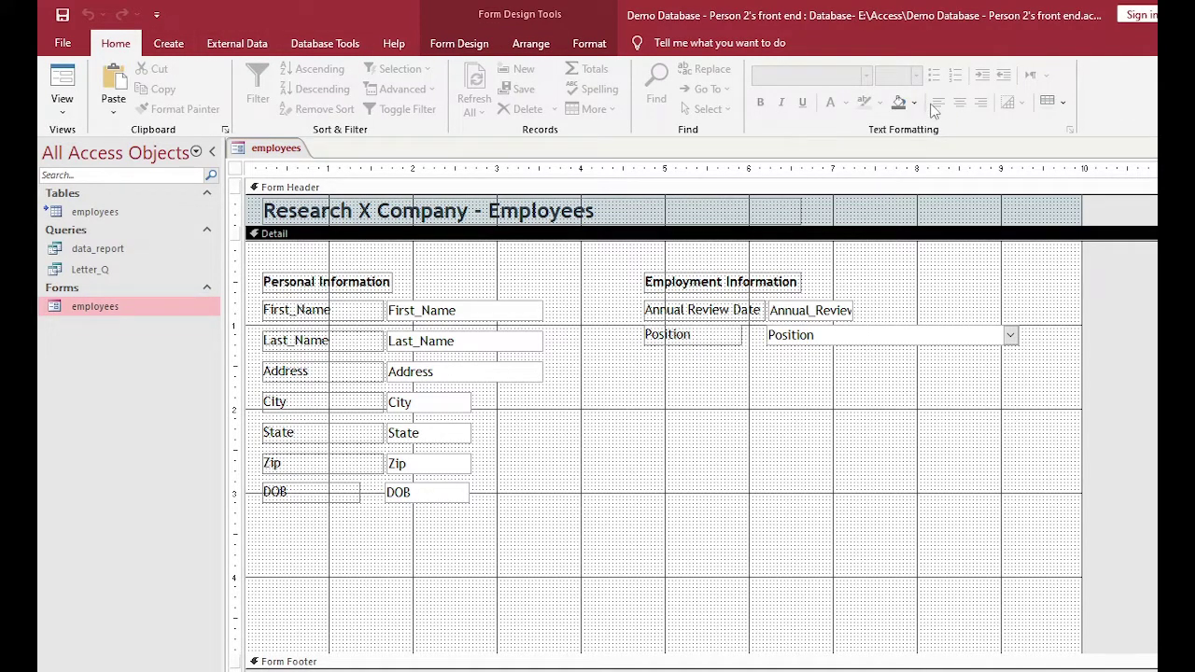
click(914, 102)
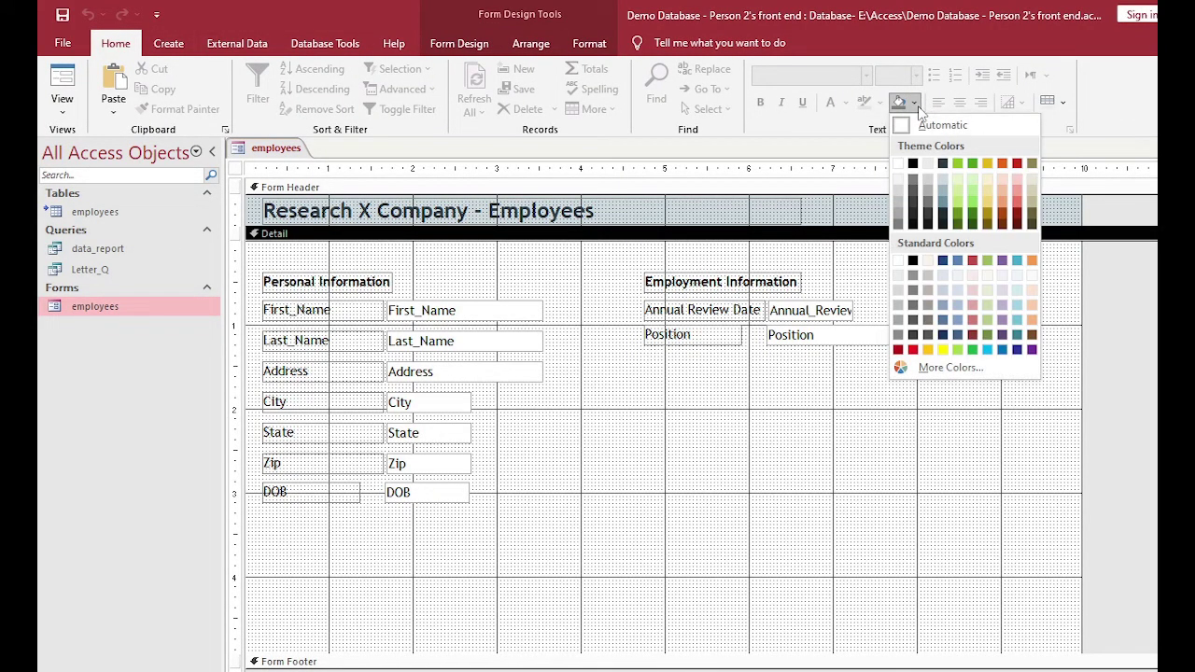
click(972, 165)
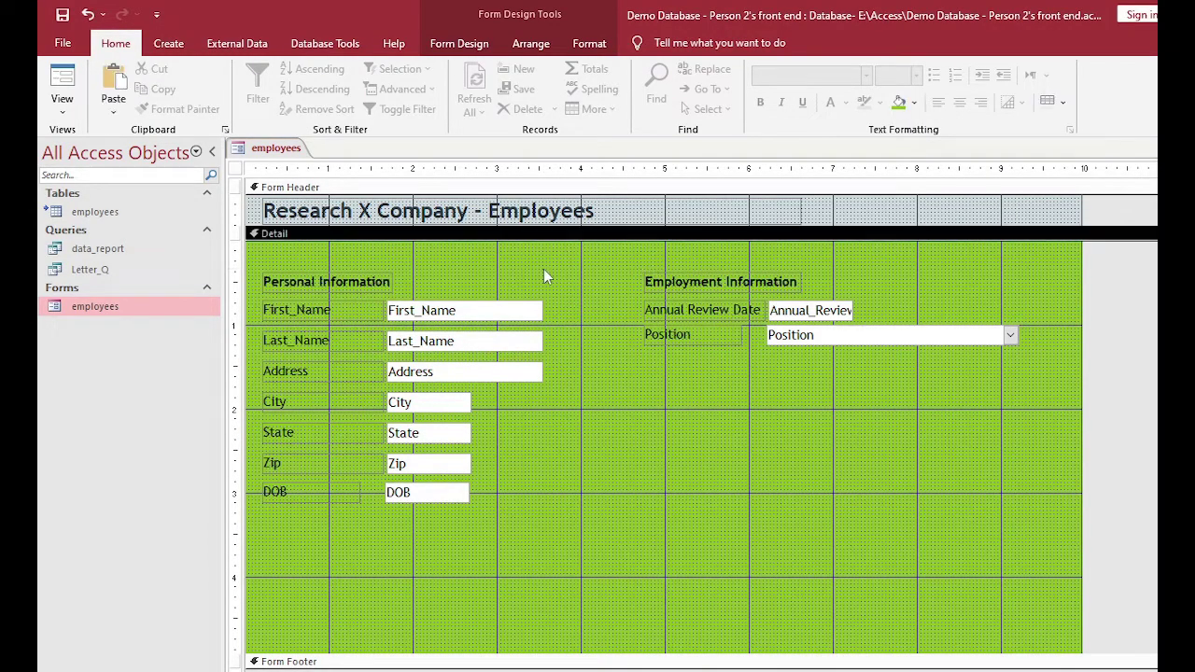
right_click(272, 149)
click(294, 161)
- In Form View, pick 10/5/2022 as the second employee's Annual Review Date, then close the form
click(63, 80)
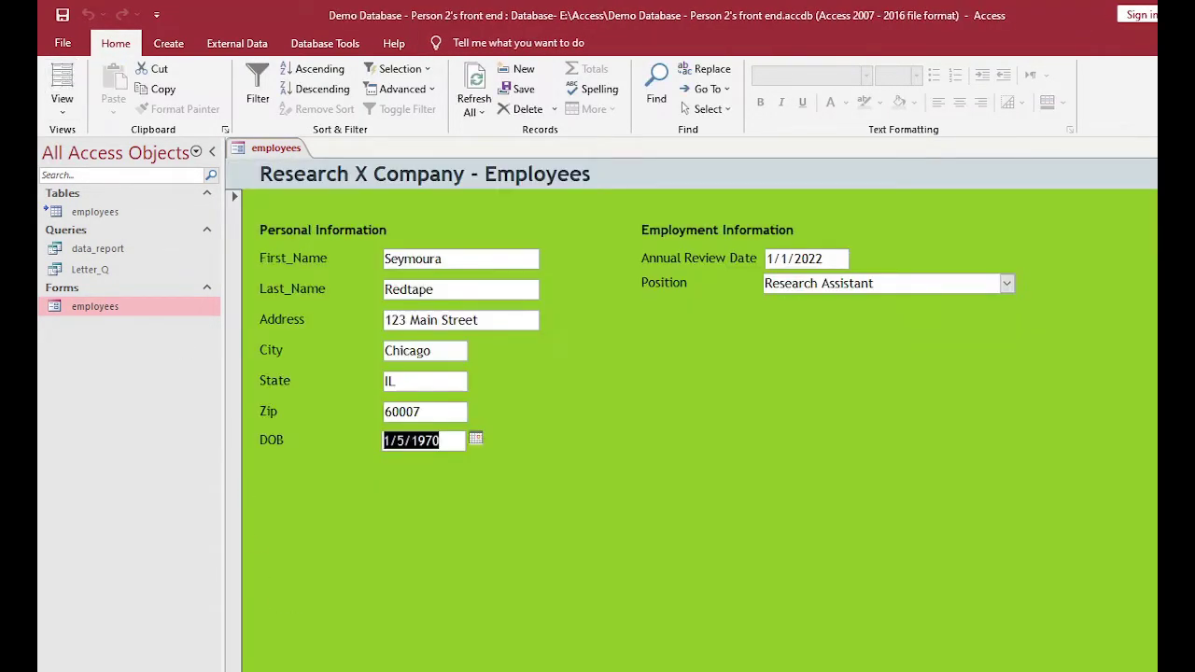
scroll(691, 468, down, 1)
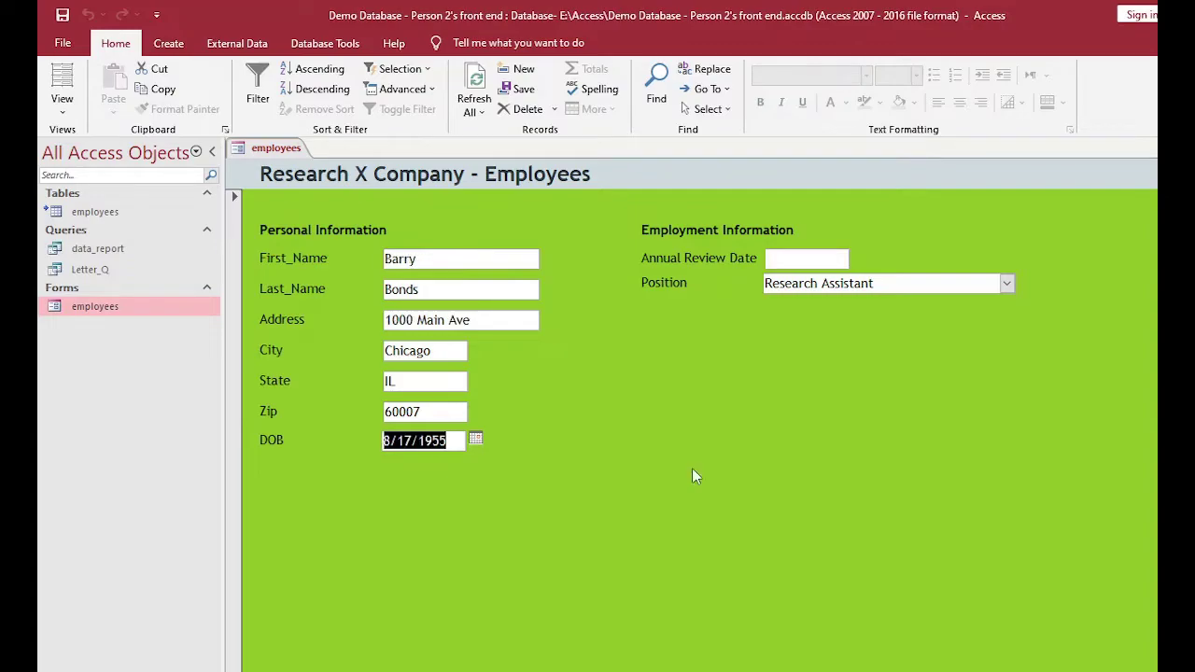
click(801, 256)
click(858, 257)
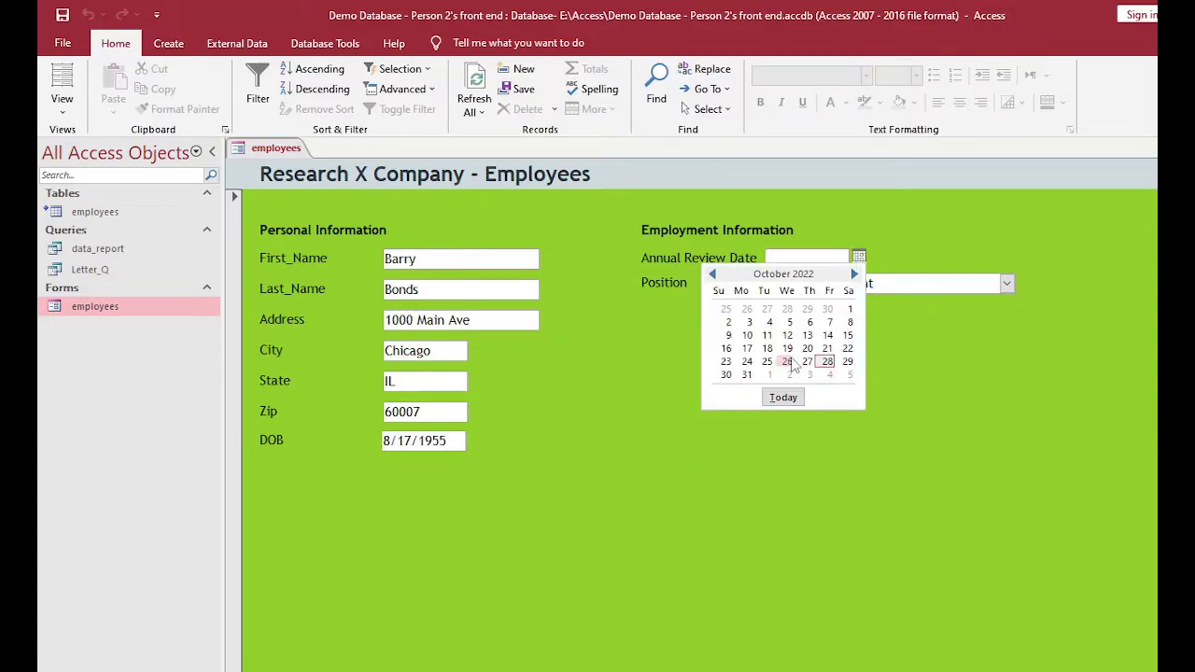
click(789, 322)
click(871, 283)
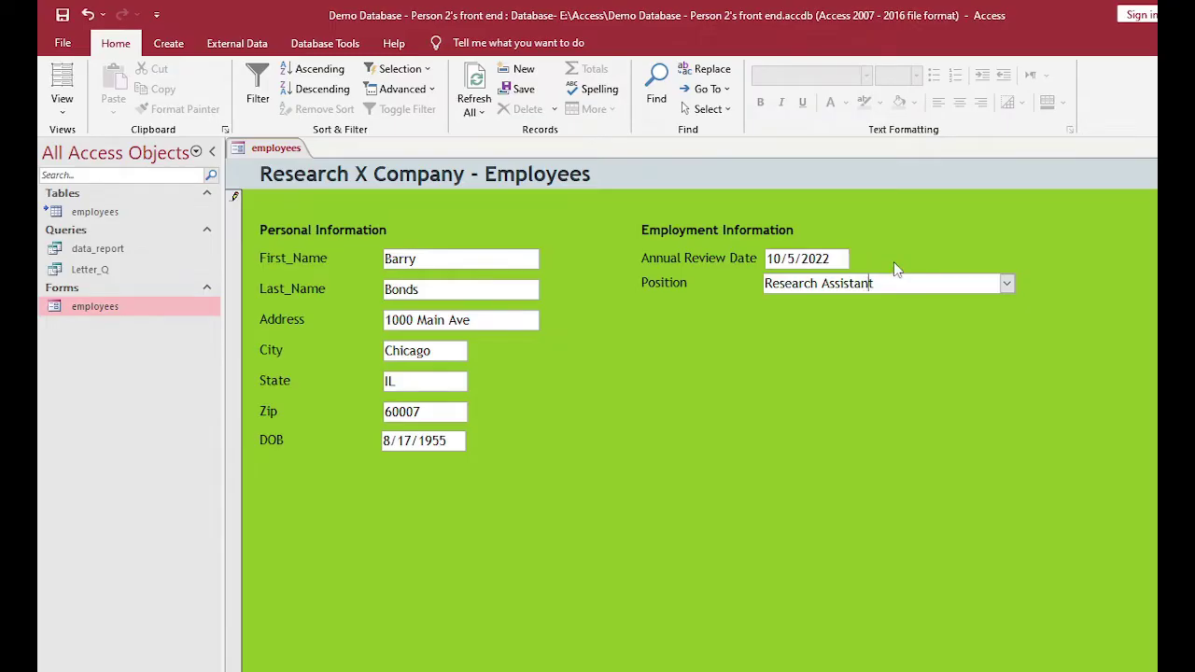
right_click(299, 150)
click(387, 176)
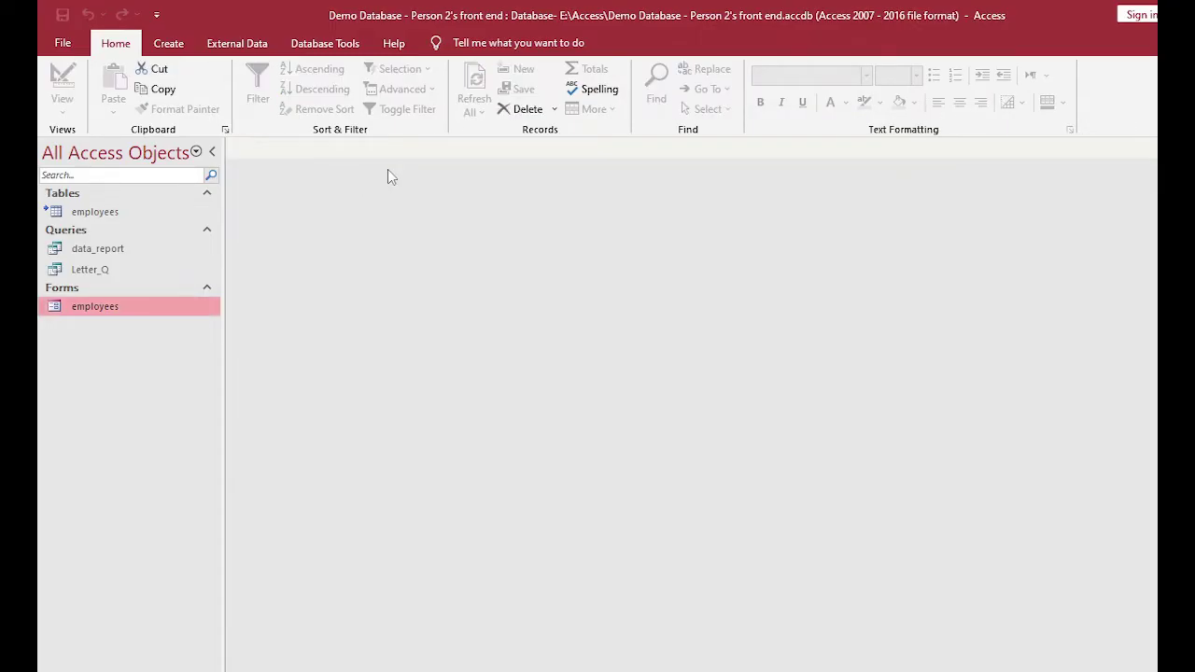
- Open Demo Database - Front end, confirm the second record's review date reads 10/5/2022, and exit Access
key(alt+F4)
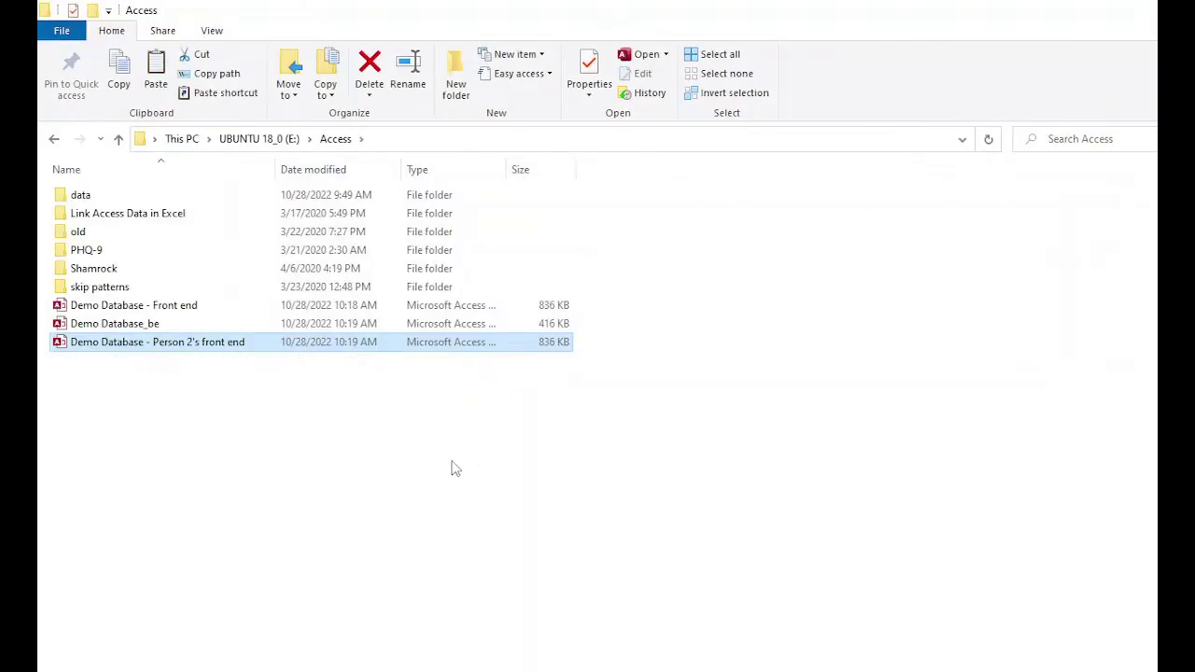
double_click(196, 307)
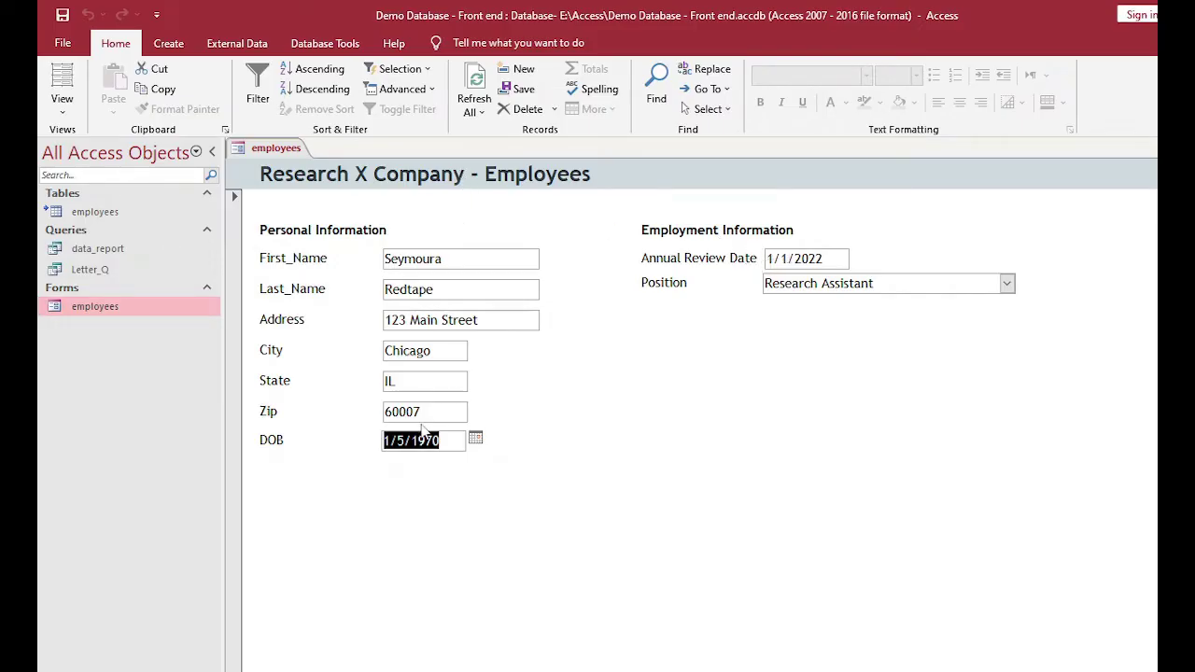
key(Page_Down)
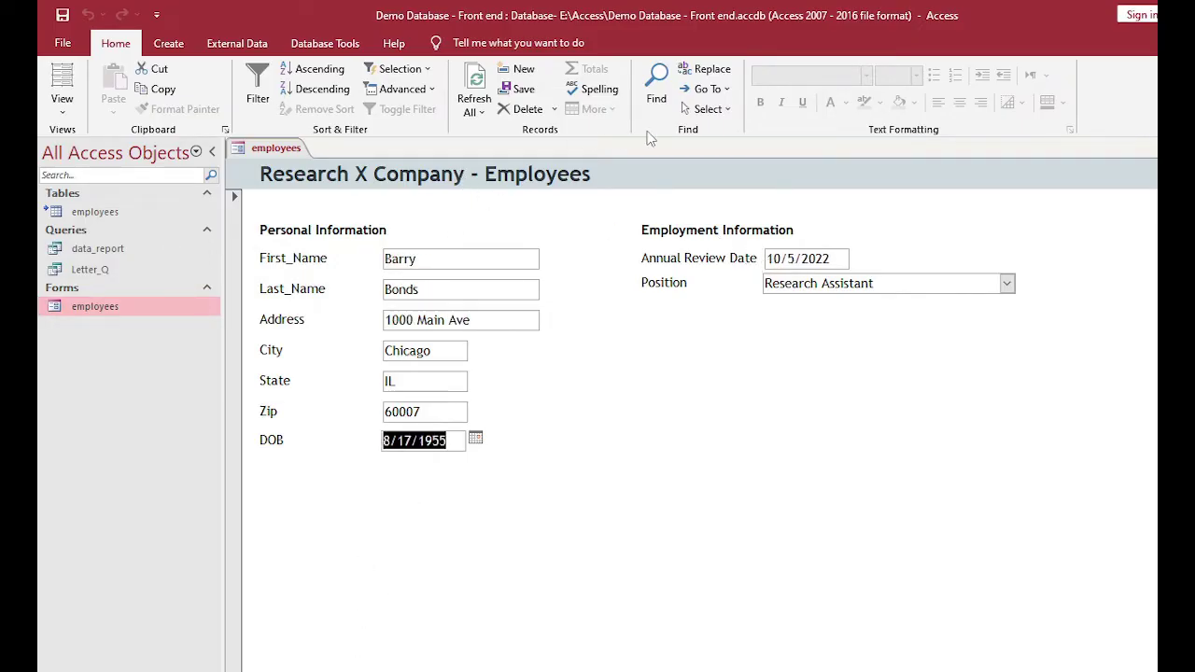
click(798, 258)
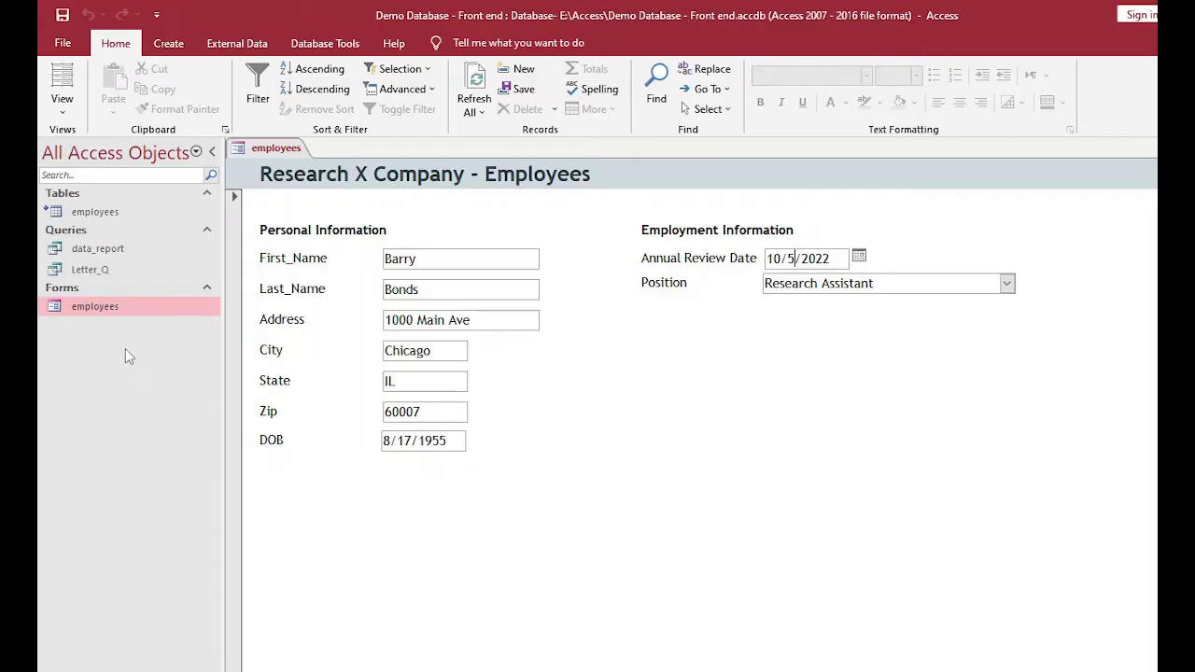
key(alt+F4)
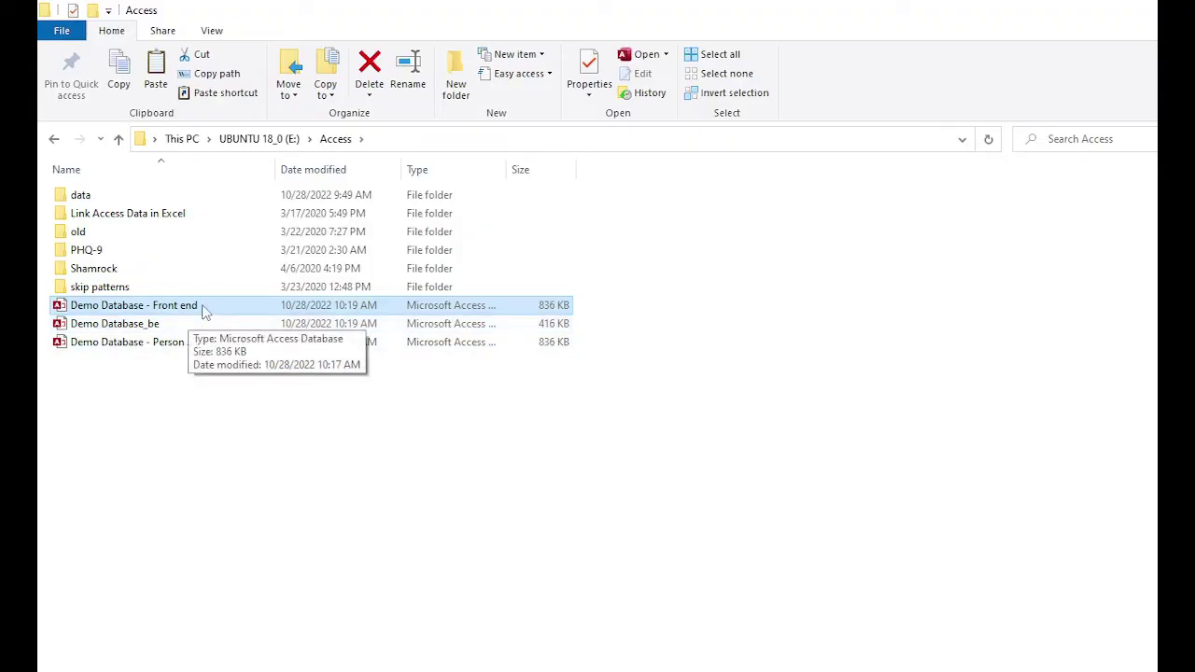
- Permanently delete the Demo Database - Person 2's front end file
click(197, 344)
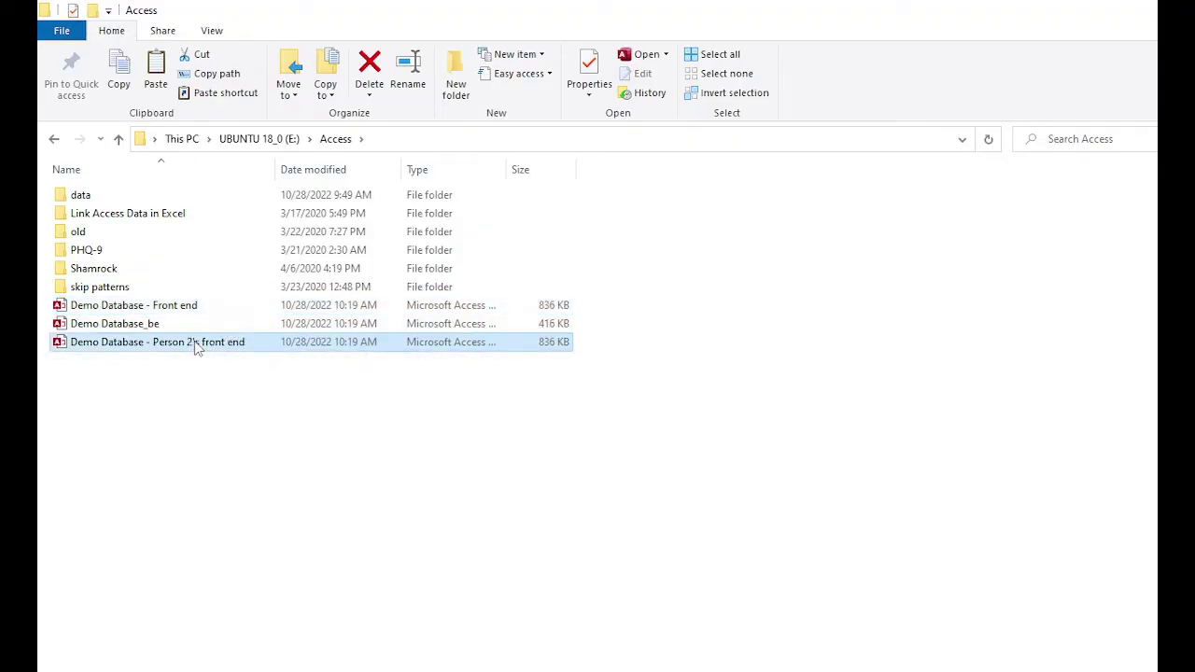
right_click(196, 344)
click(261, 586)
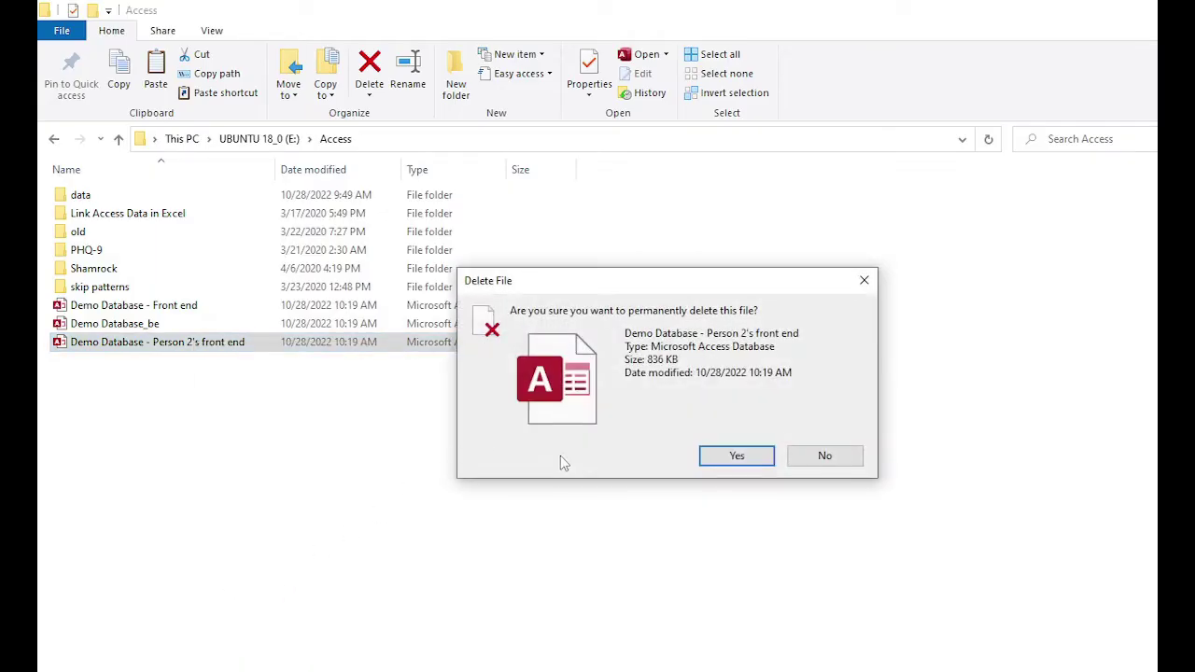
click(722, 460)
- Paste three copies of Demo Database - Front end into the Access folder
click(181, 310)
right_click(181, 309)
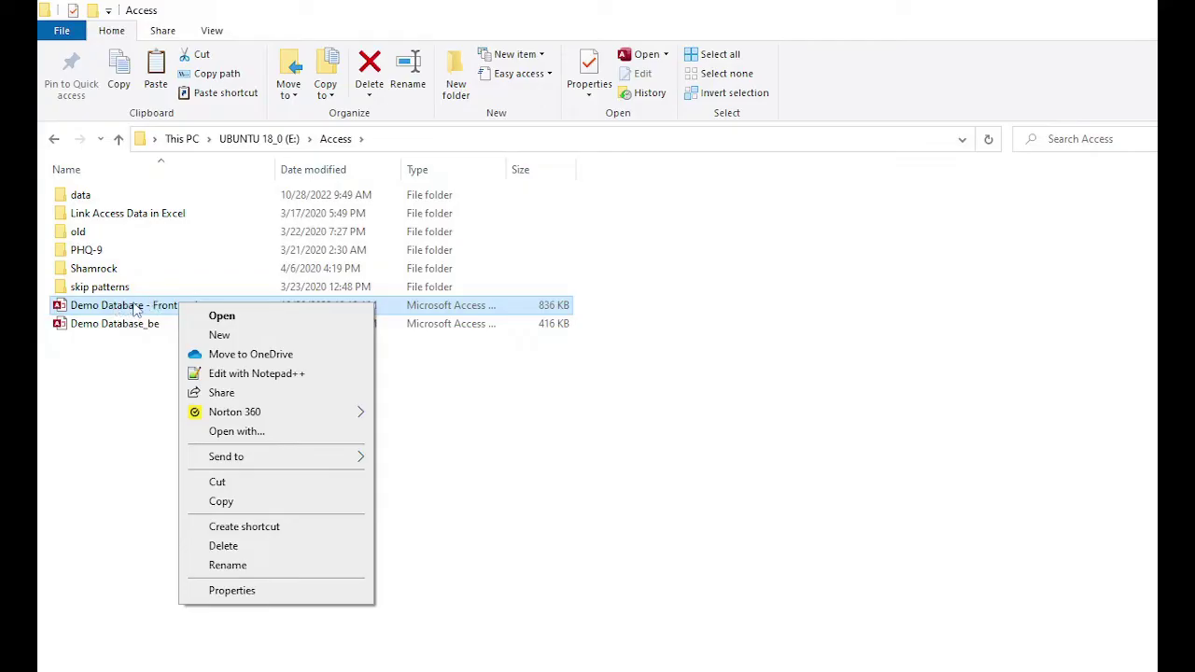
click(221, 501)
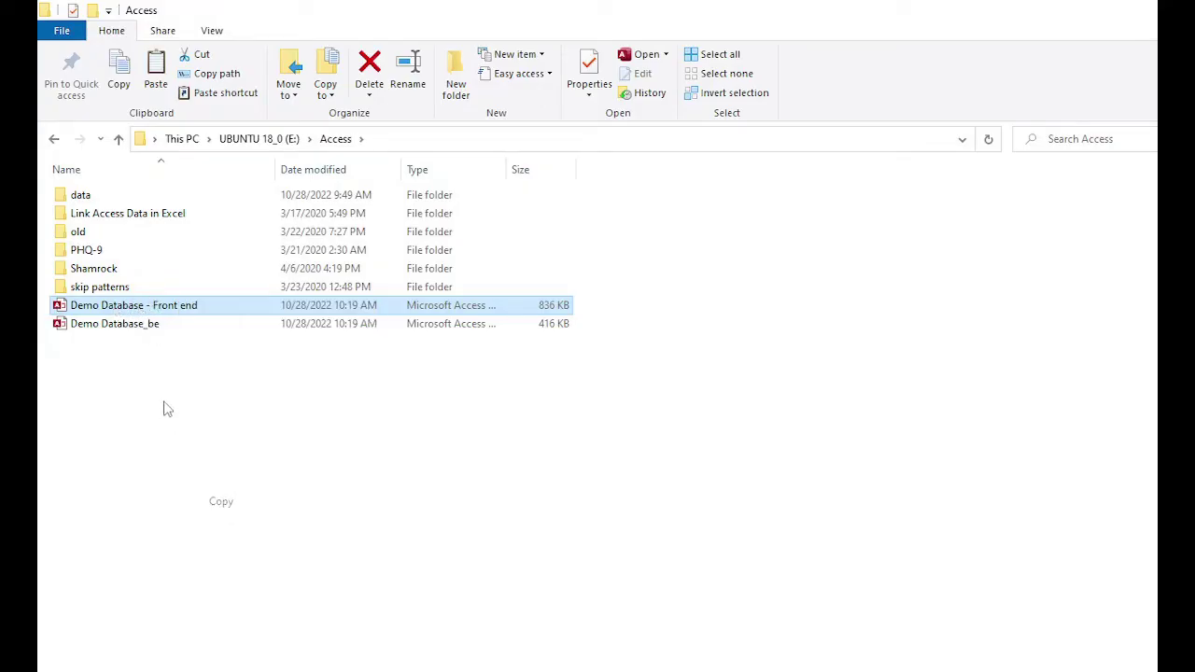
right_click(156, 393)
click(215, 512)
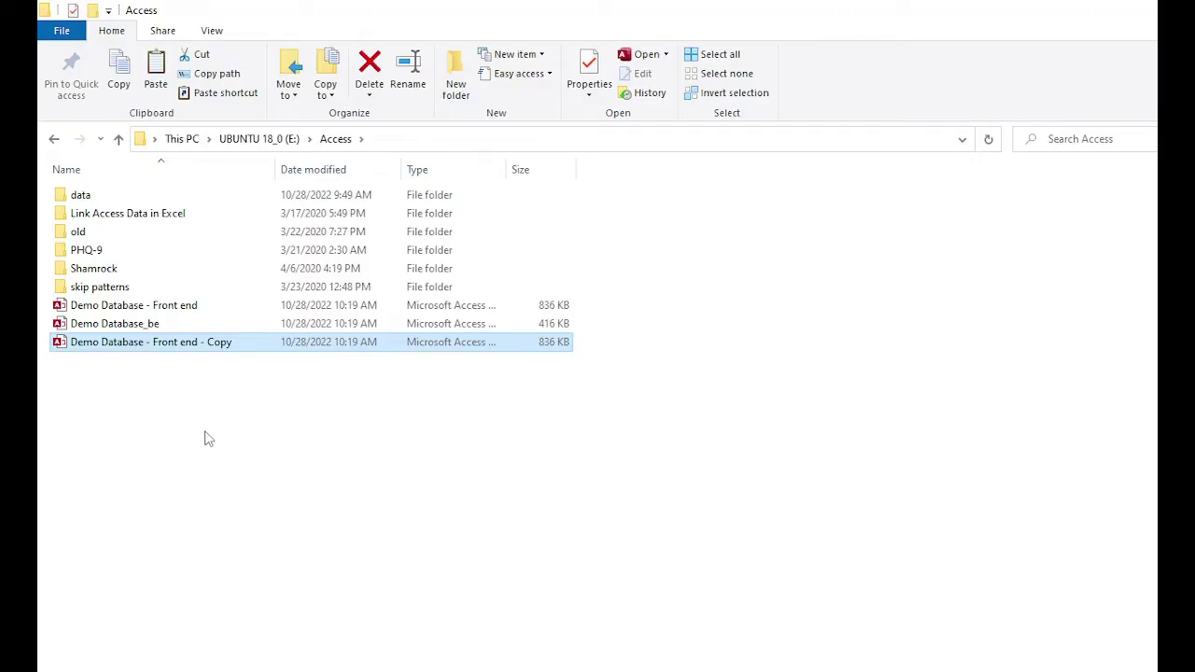
right_click(200, 431)
click(245, 551)
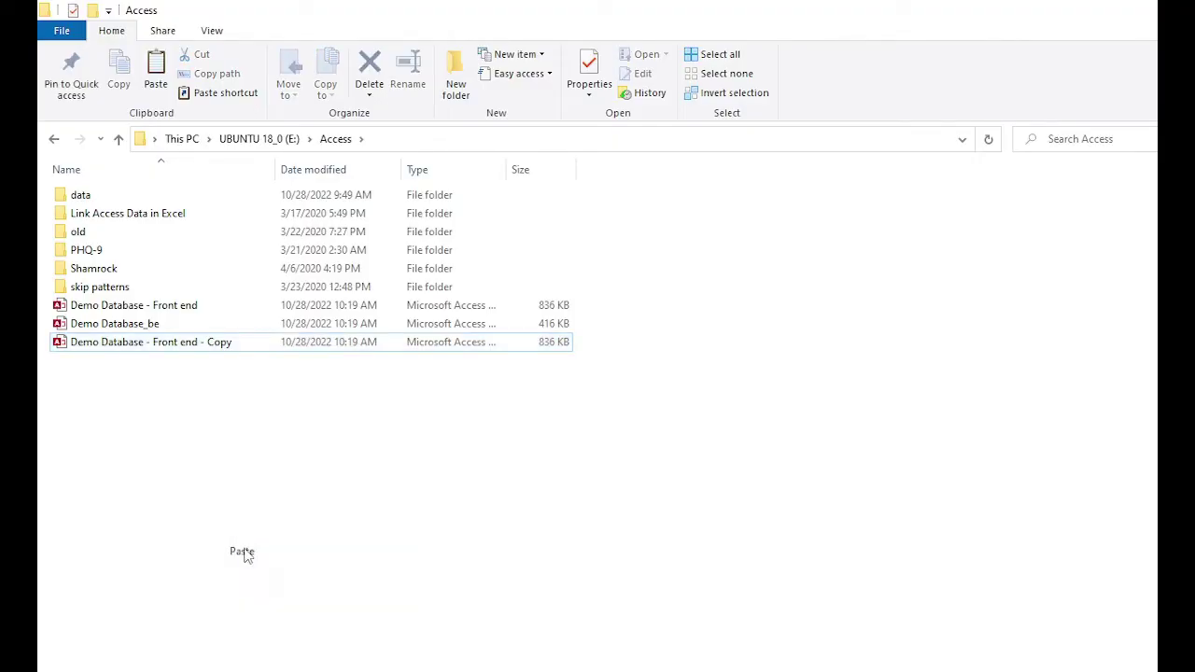
right_click(203, 523)
click(259, 378)
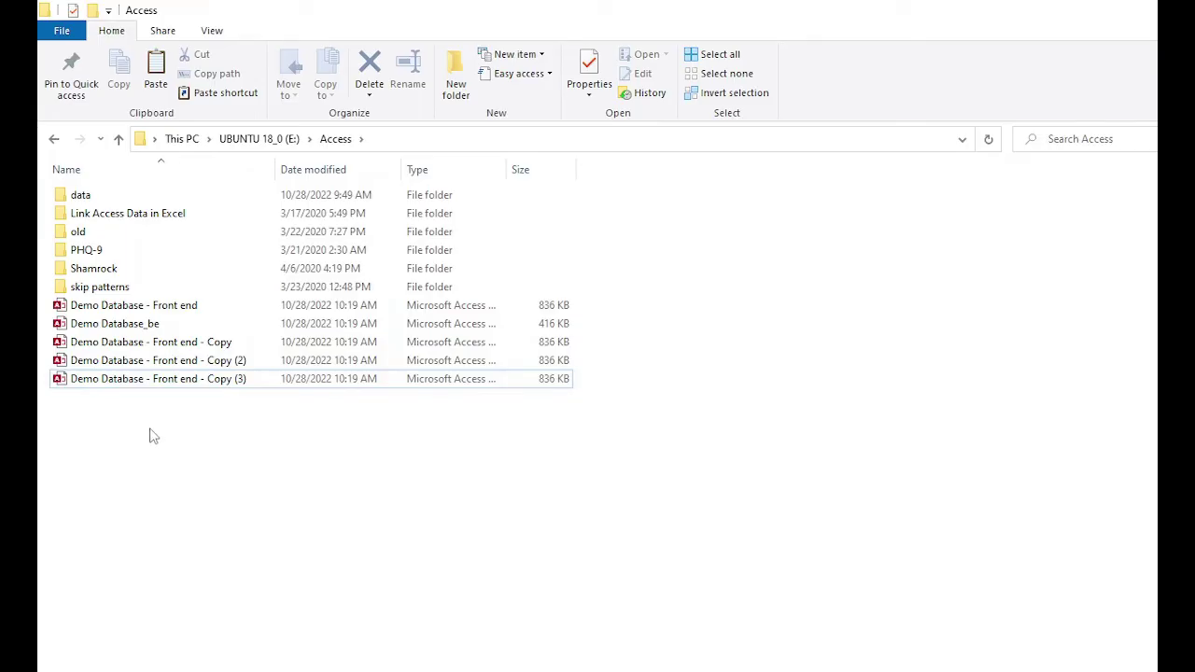
click(211, 380)
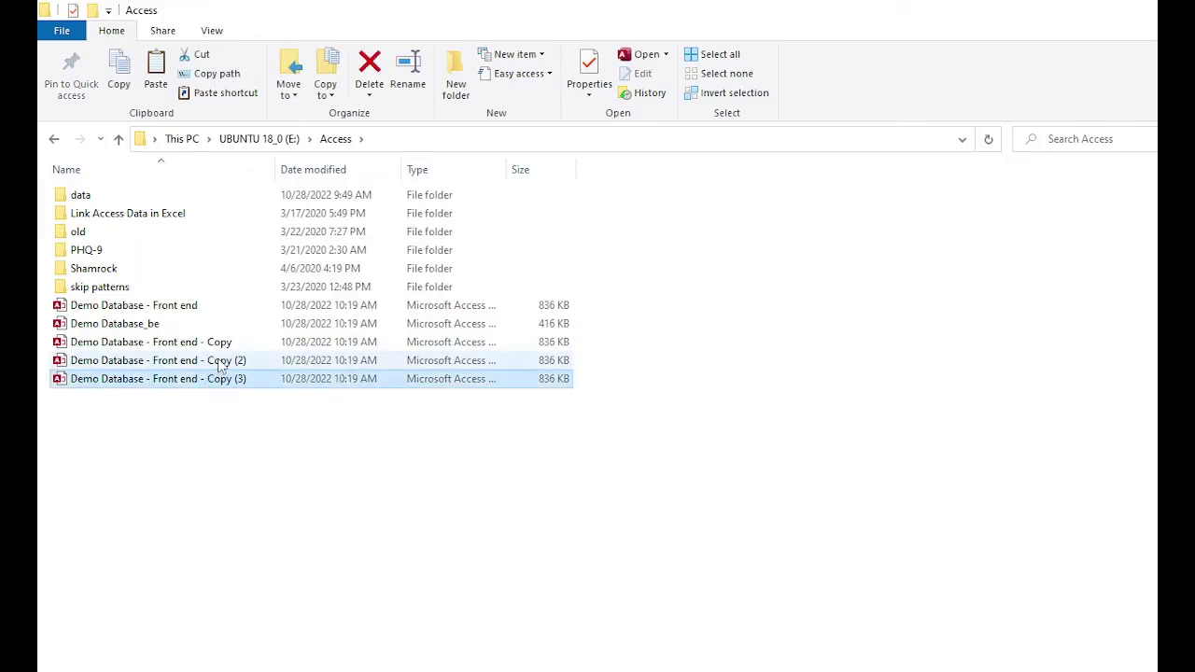
click(224, 344)
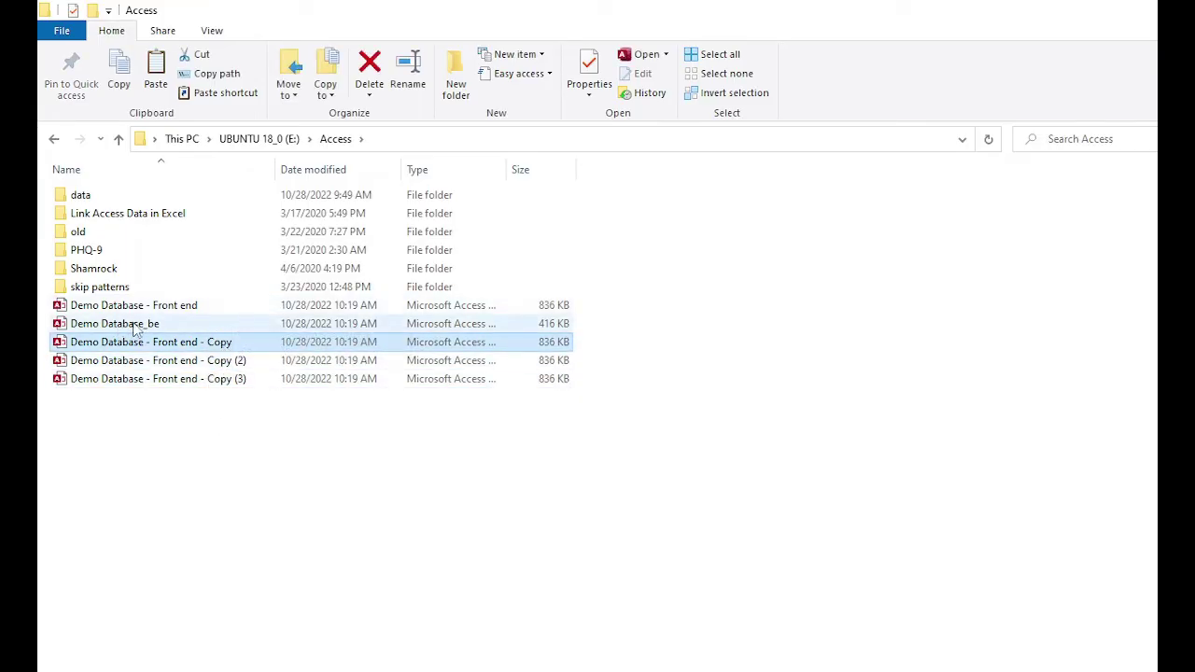